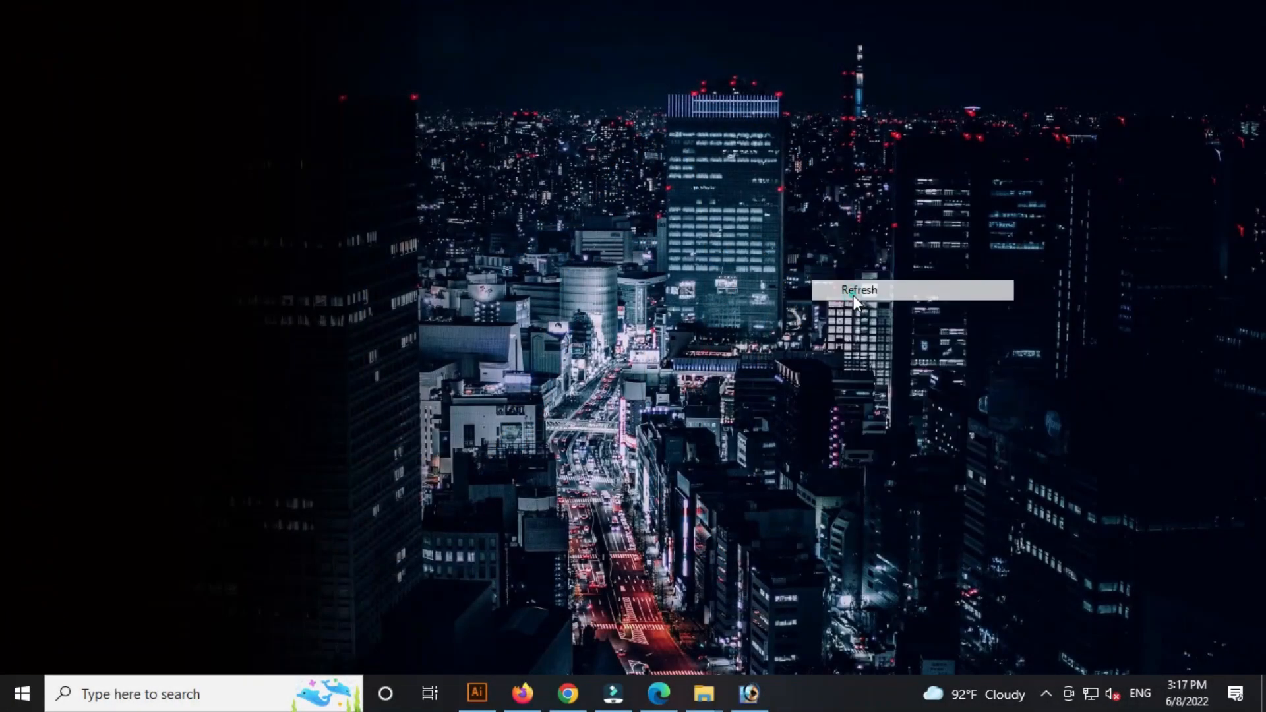
pyautogui.click(857, 298)
pyautogui.rightClick(853, 296)
pyautogui.click(872, 350)
pyautogui.rightClick(683, 228)
pyautogui.click(726, 283)
pyautogui.rightClick(707, 262)
pyautogui.click(747, 317)
pyautogui.rightClick(708, 257)
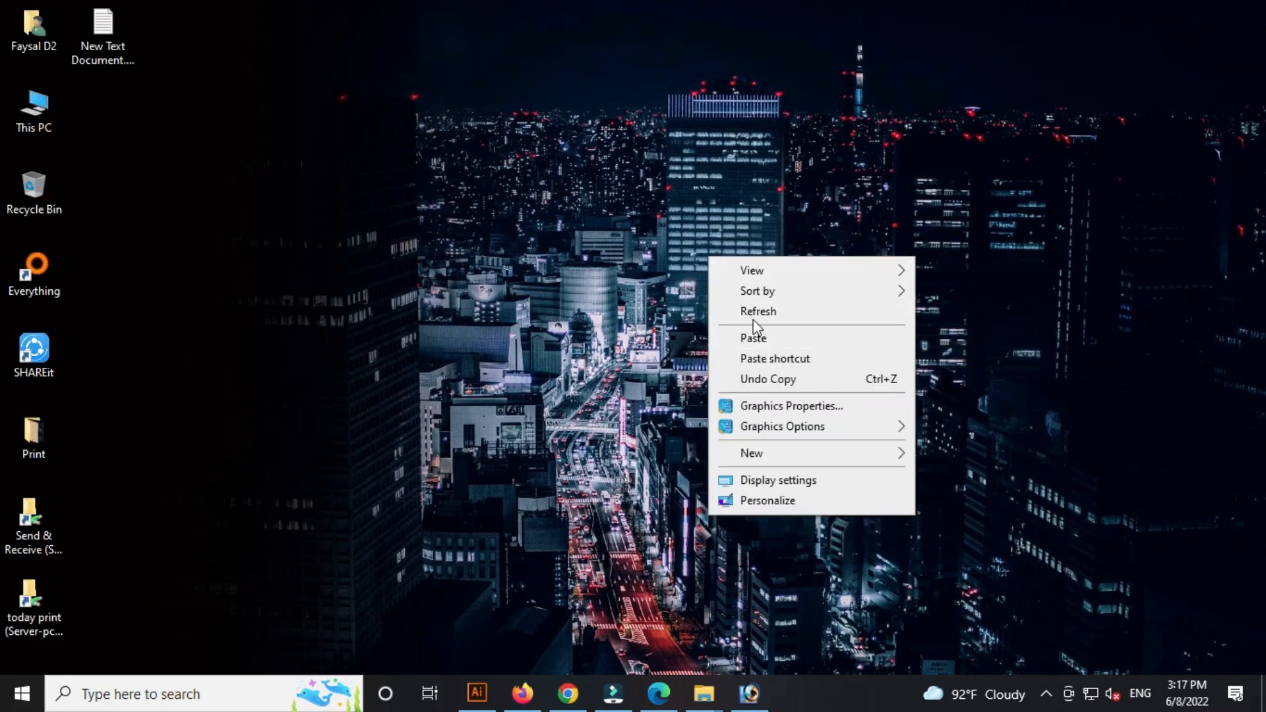
pyautogui.click(752, 313)
# - Switch to Adobe Illustrator and set the font of the "AC" text to Sathilda
pyautogui.click(486, 697)
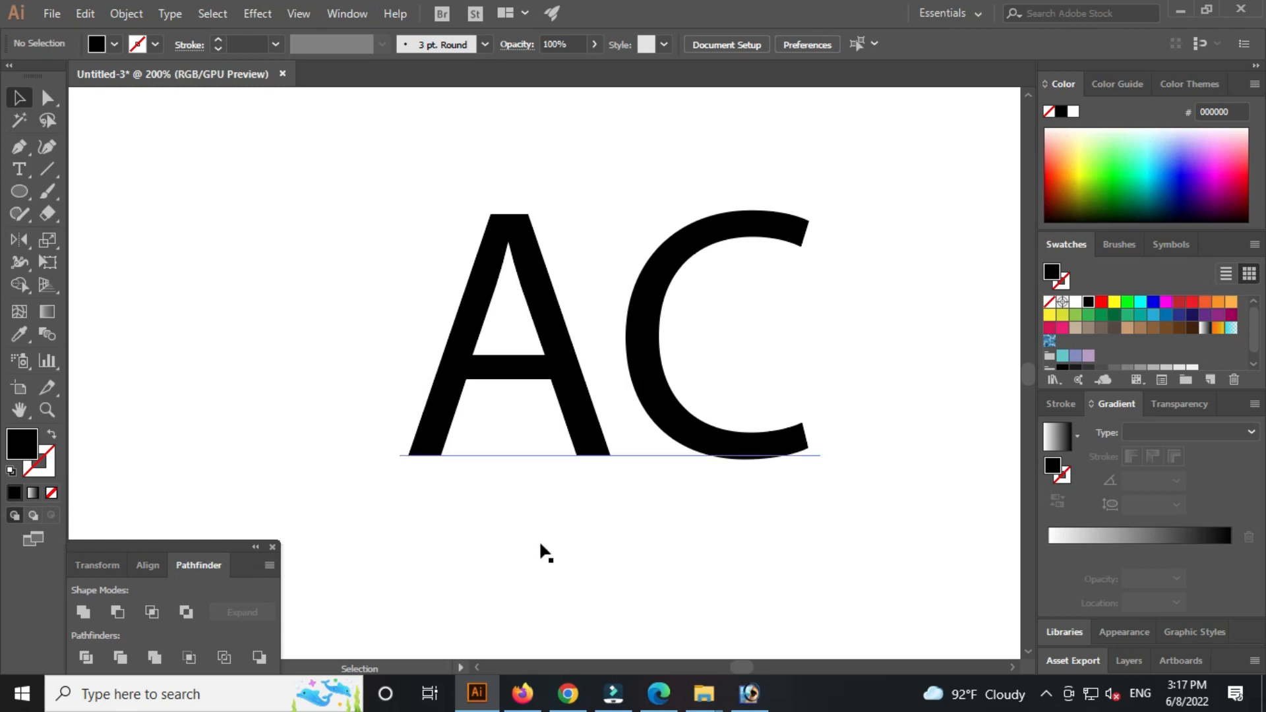
pyautogui.click(651, 379)
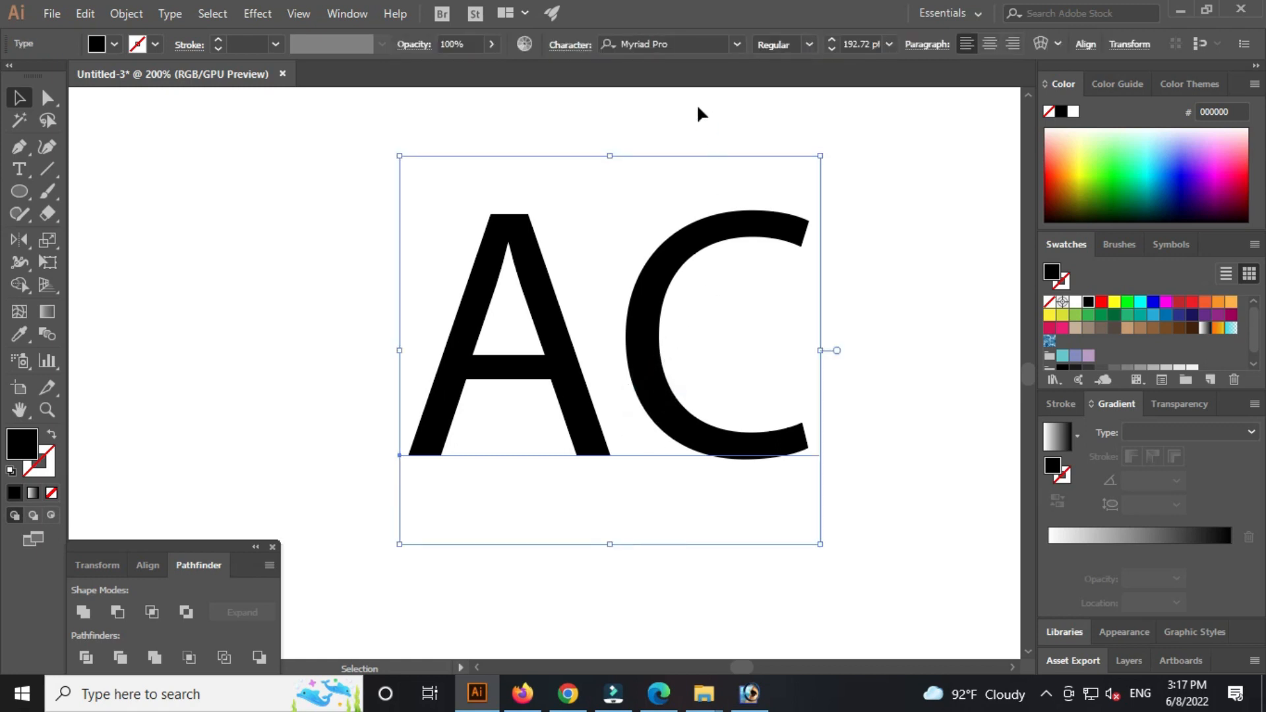
pyautogui.click(684, 41)
pyautogui.write('SA')
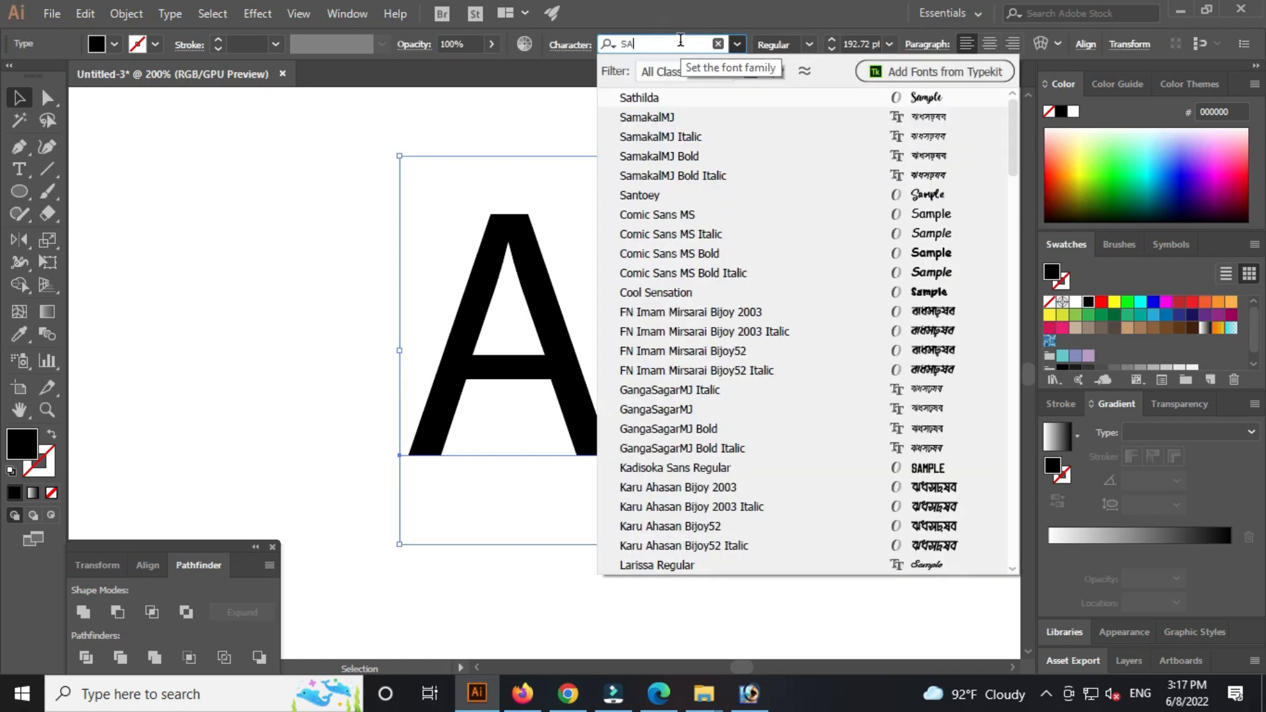
pyautogui.click(651, 99)
pyautogui.moveTo(763, 346); pyautogui.dragTo(696, 362)
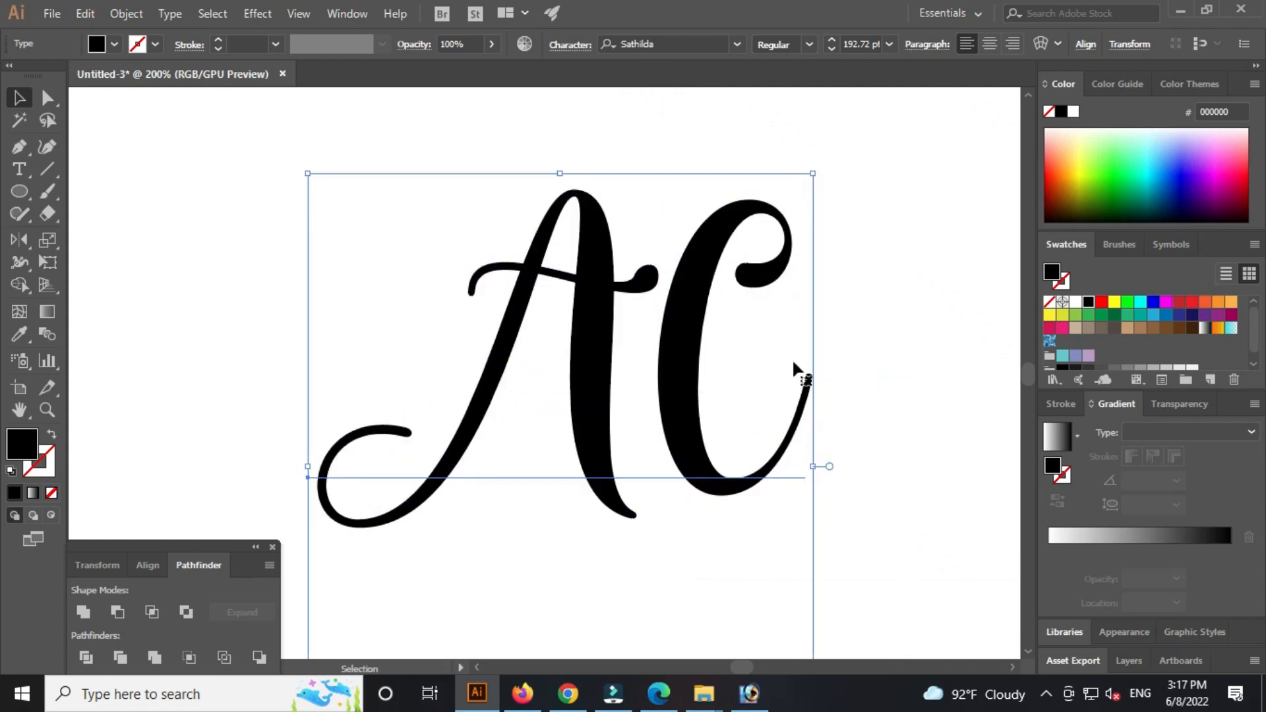
pyautogui.click(882, 342)
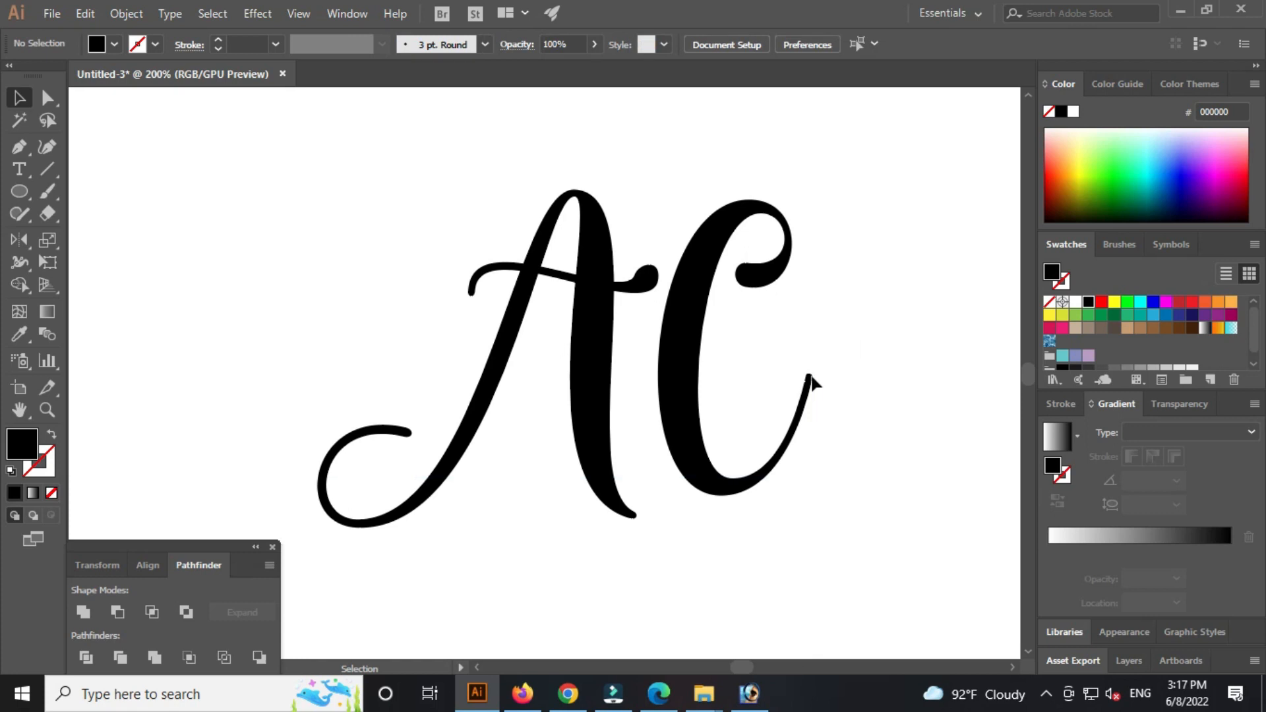
# - Convert the "AC" text to outlines
pyautogui.click(703, 315)
pyautogui.rightClick(688, 302)
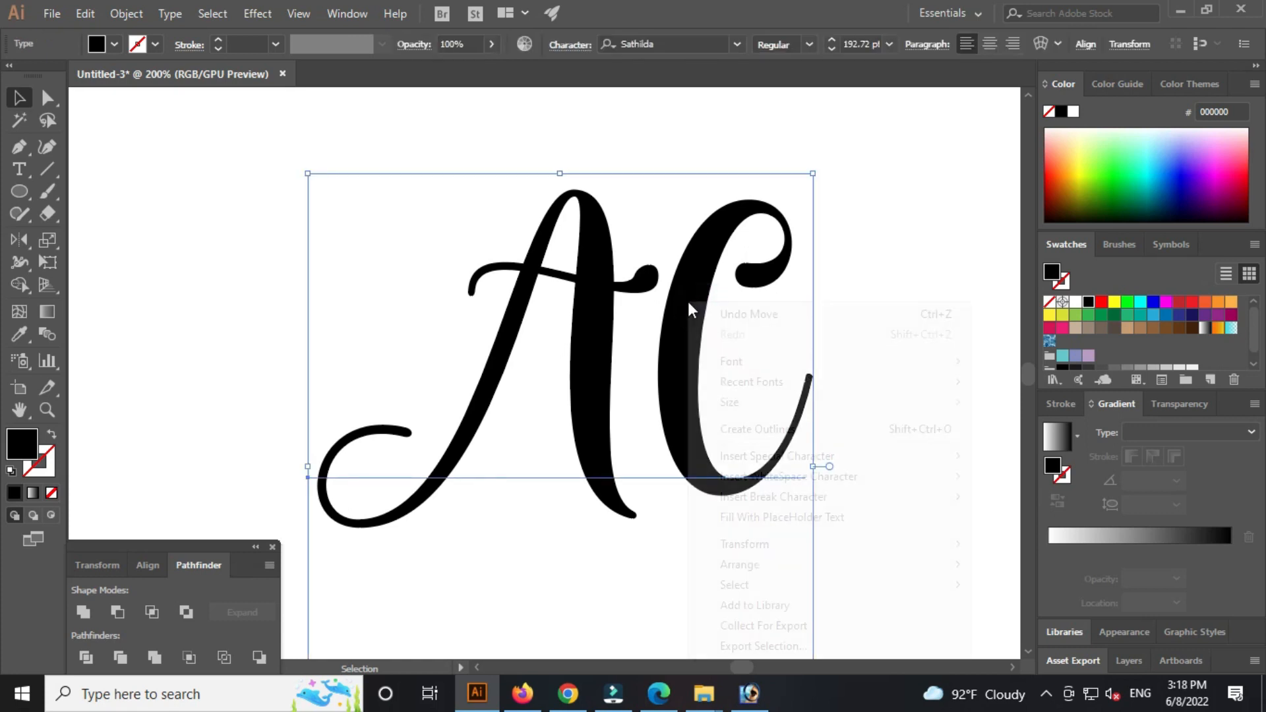
pyautogui.click(765, 433)
pyautogui.click(866, 272)
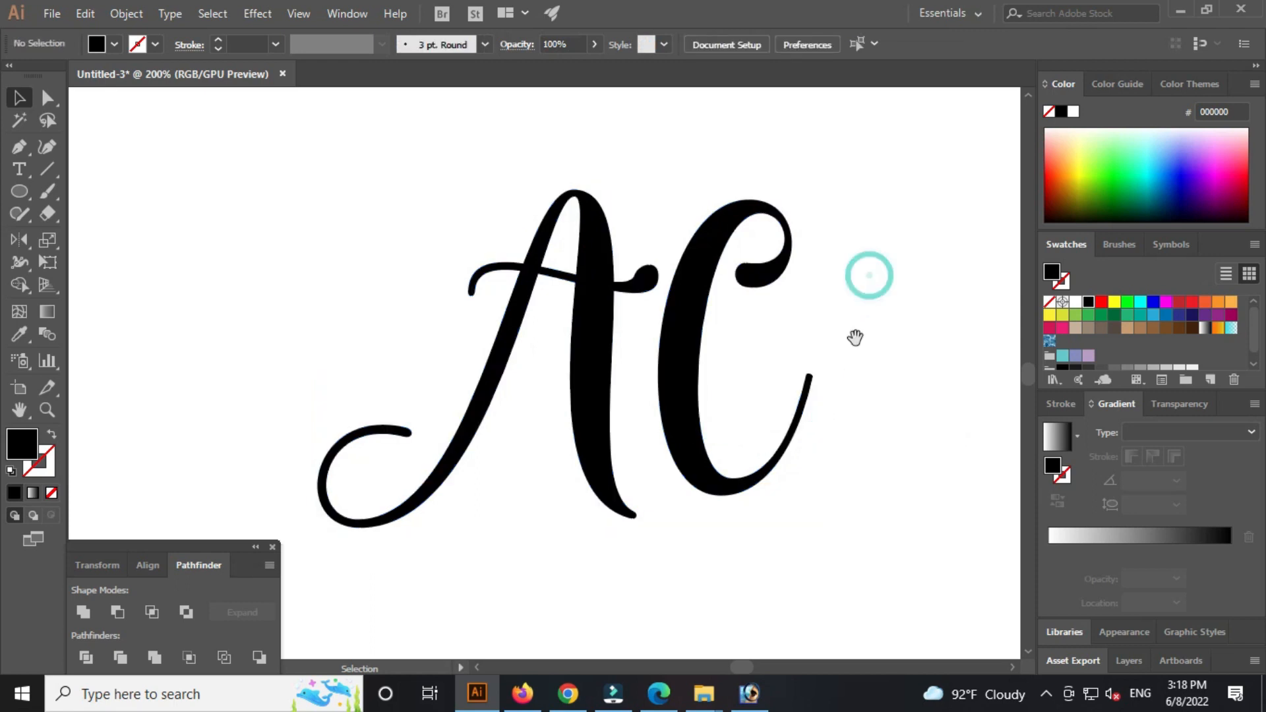
pyautogui.moveTo(854, 336); pyautogui.dragTo(857, 318)
# - Ungroup the outlined letters so that A and C are separate objects
pyautogui.click(686, 298)
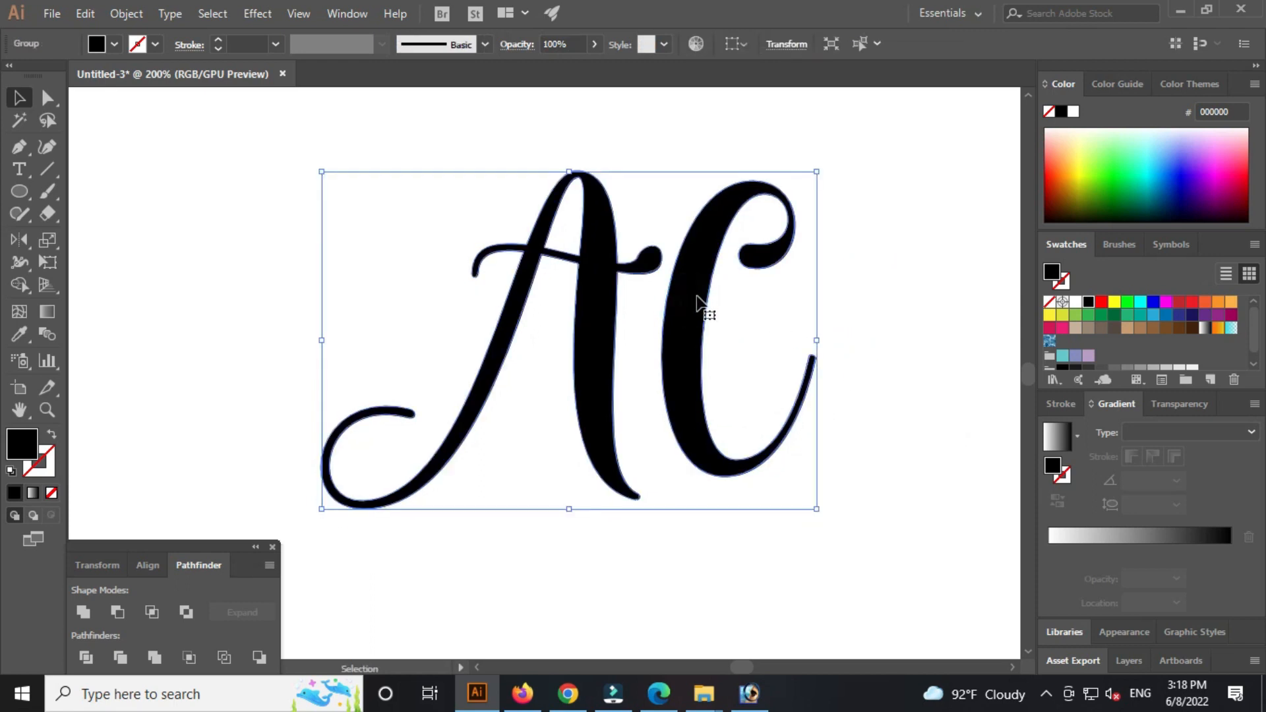
pyautogui.click(840, 271)
pyautogui.click(689, 278)
pyautogui.rightClick(689, 279)
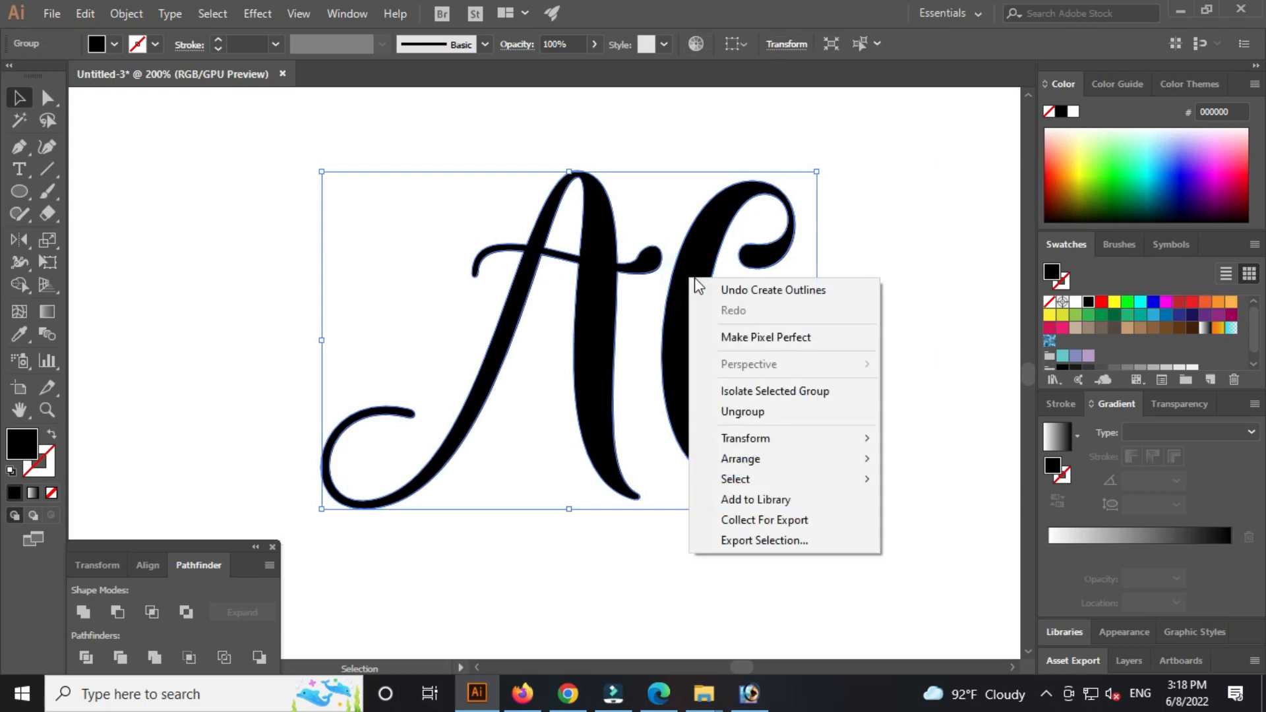
pyautogui.click(758, 418)
pyautogui.click(882, 348)
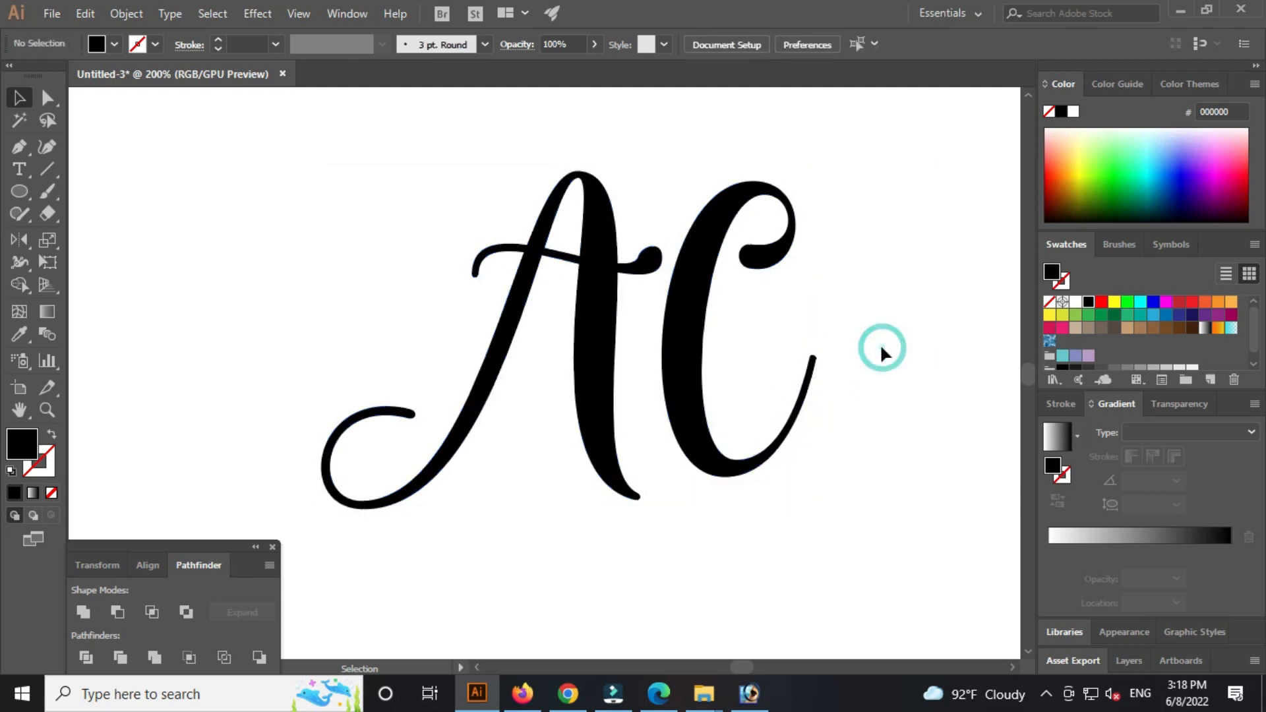
# - Scale the letter C down to about three quarters and move it close against the A's thick stem
pyautogui.moveTo(688, 308); pyautogui.dragTo(776, 316)
pyautogui.hotkey('ctrl', 'z')
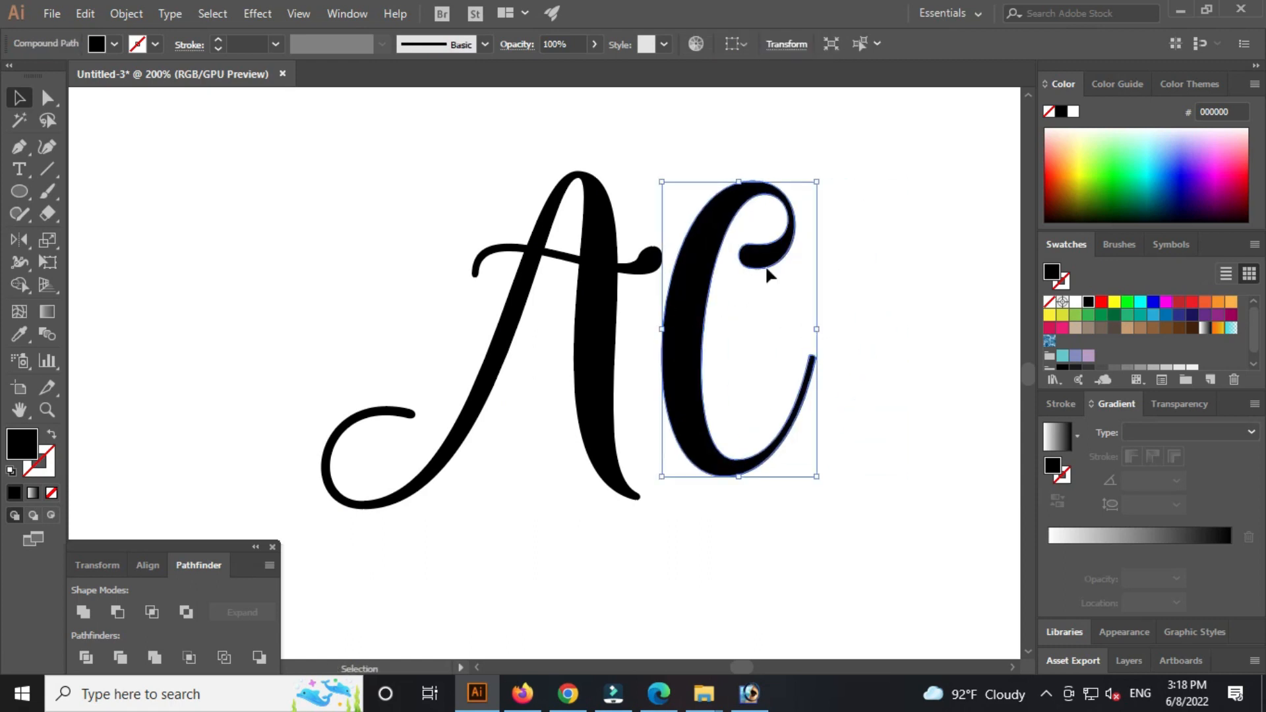
pyautogui.moveTo(816, 181); pyautogui.dragTo(773, 262)
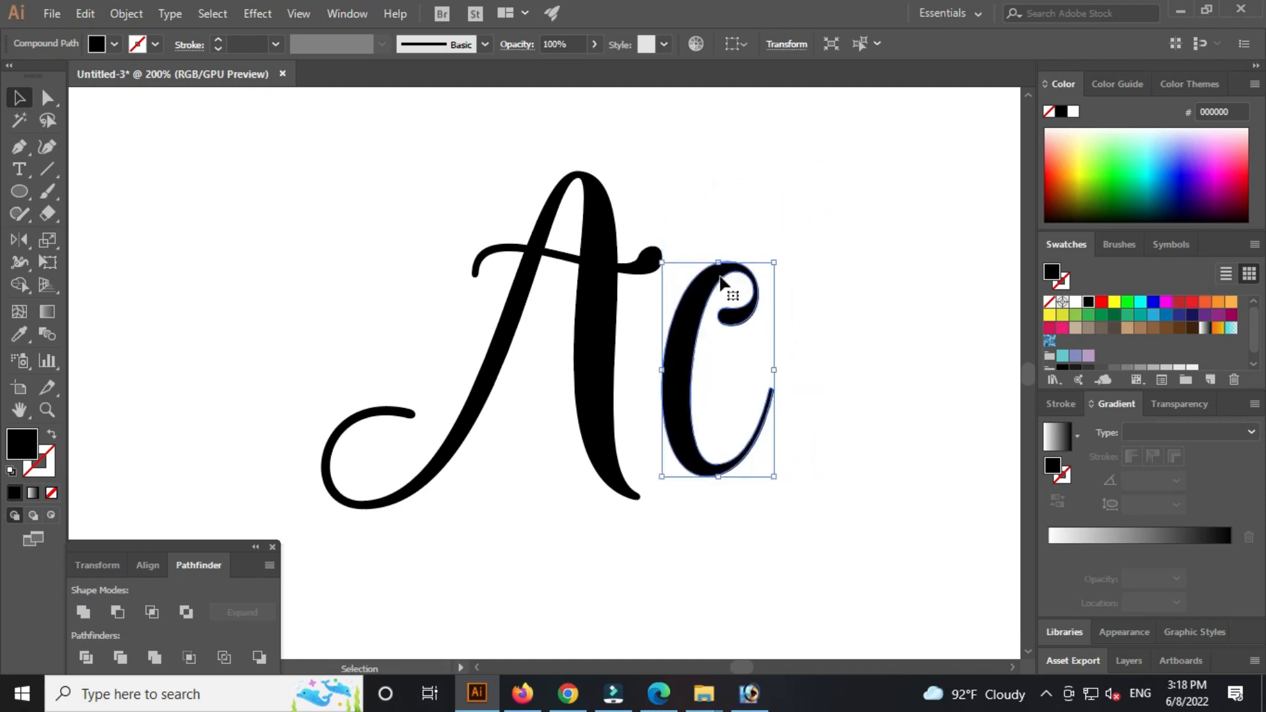
pyautogui.moveTo(703, 282); pyautogui.dragTo(659, 282)
pyautogui.moveTo(730, 373); pyautogui.dragTo(750, 369)
pyautogui.click(791, 356)
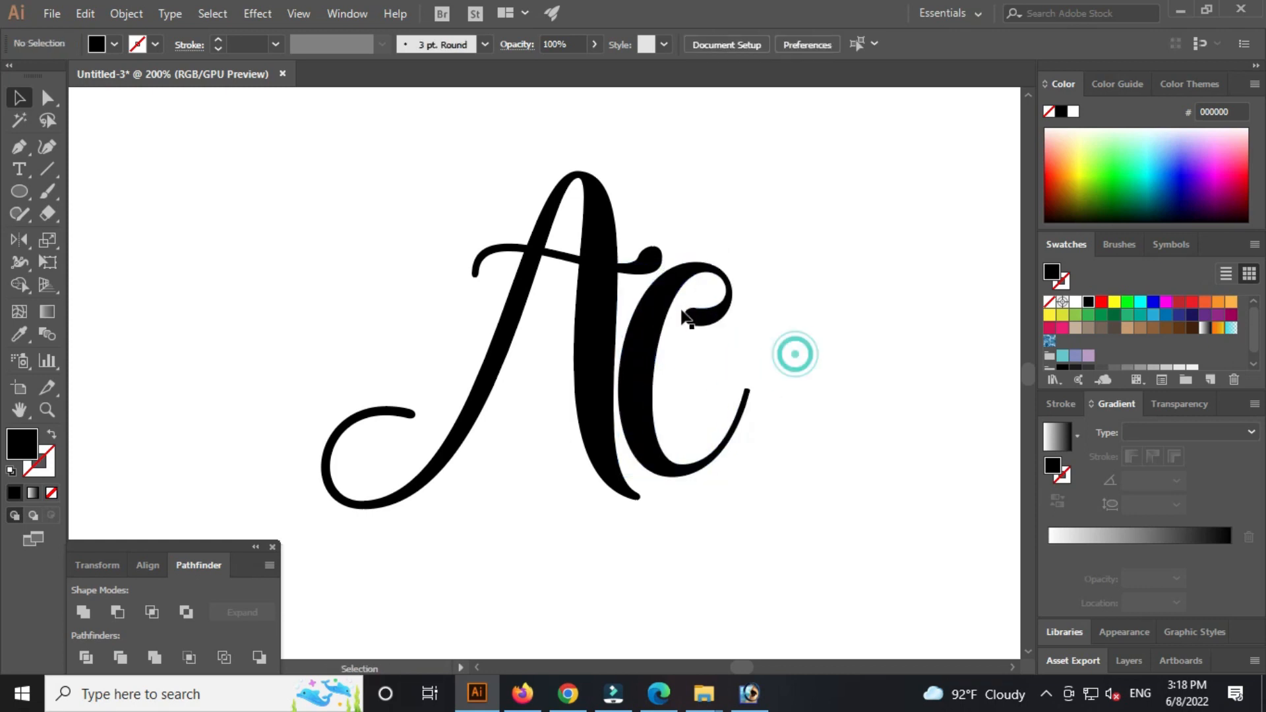
# - Nudge the C closer to the A's thick stem and enlarge it slightly
pyautogui.click(670, 301)
pyautogui.press('Left')
pyautogui.press('Left')
pyautogui.press('Left')
pyautogui.press('Left')
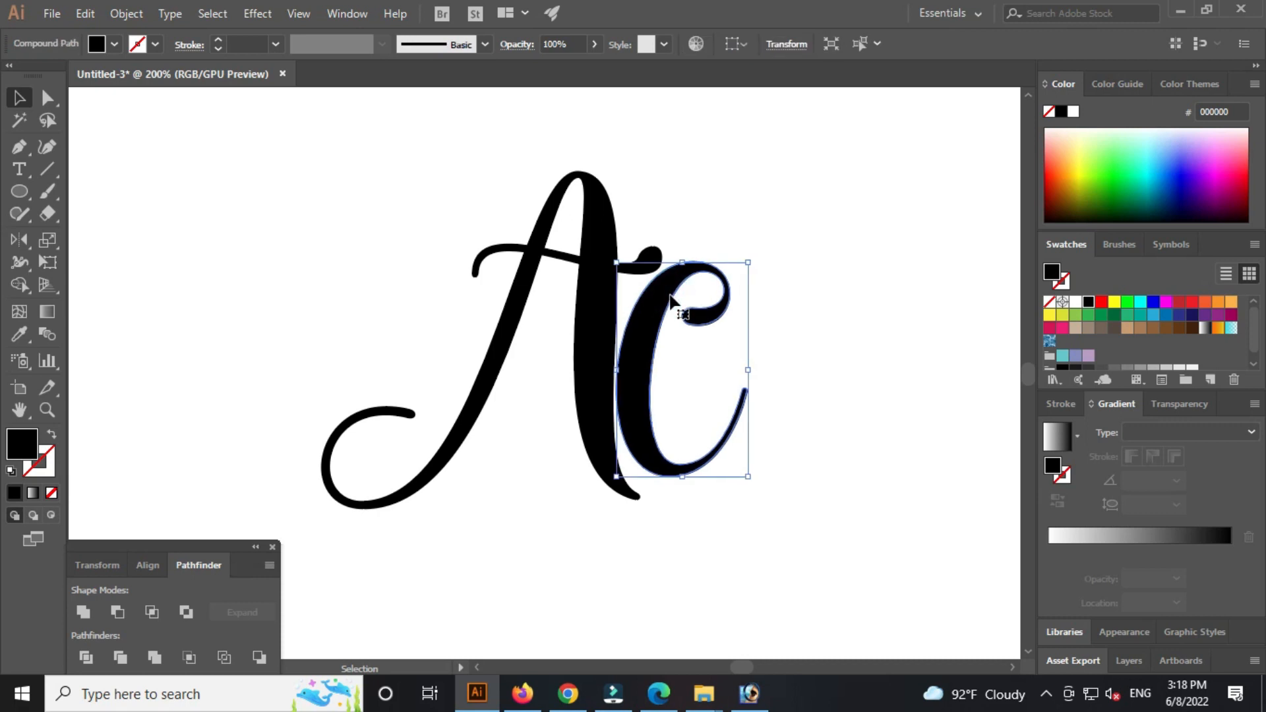
pyautogui.press('a')
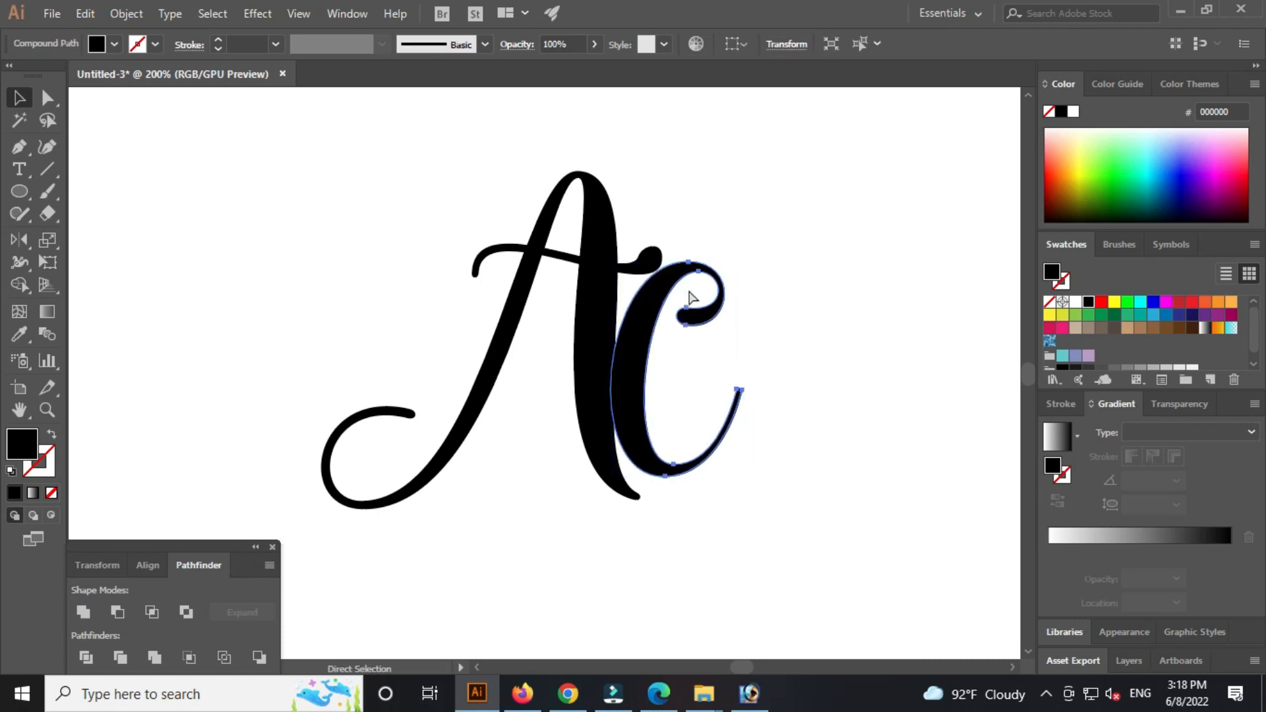
pyautogui.press('Right')
pyautogui.press('Right')
pyautogui.press('Right')
pyautogui.press('v')
pyautogui.moveTo(746, 267); pyautogui.dragTo(753, 254)
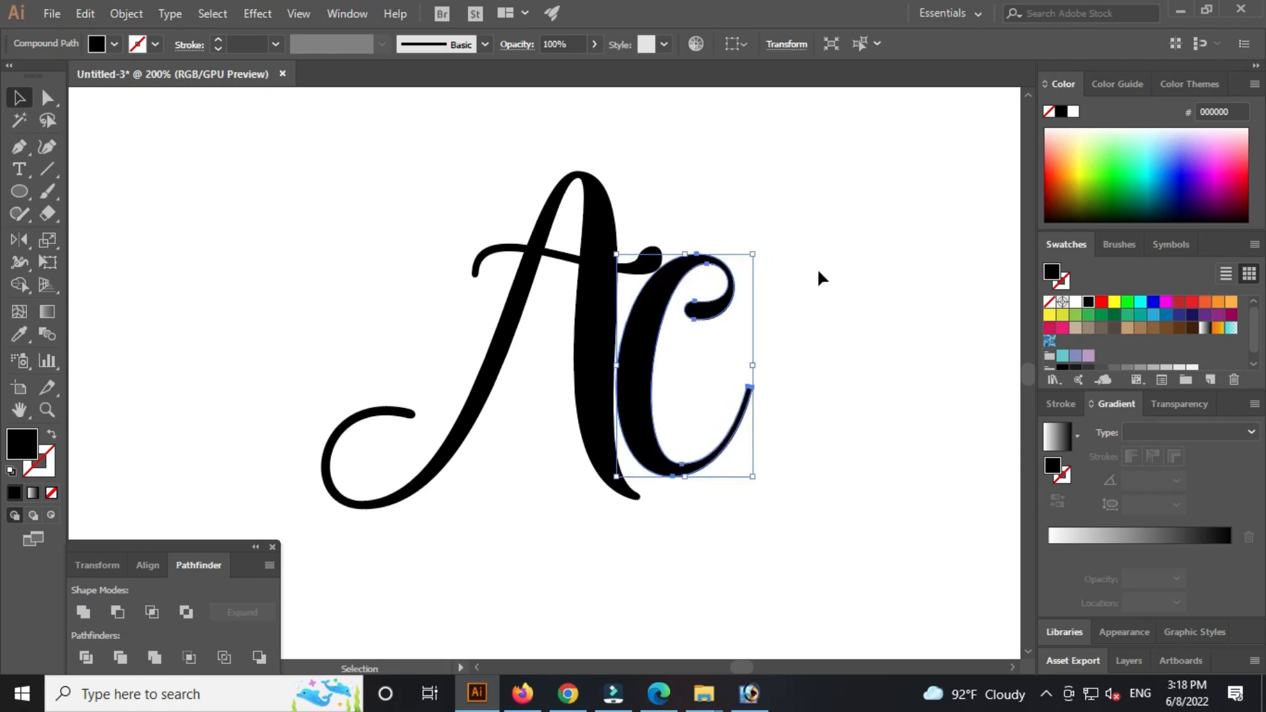
pyautogui.click(816, 275)
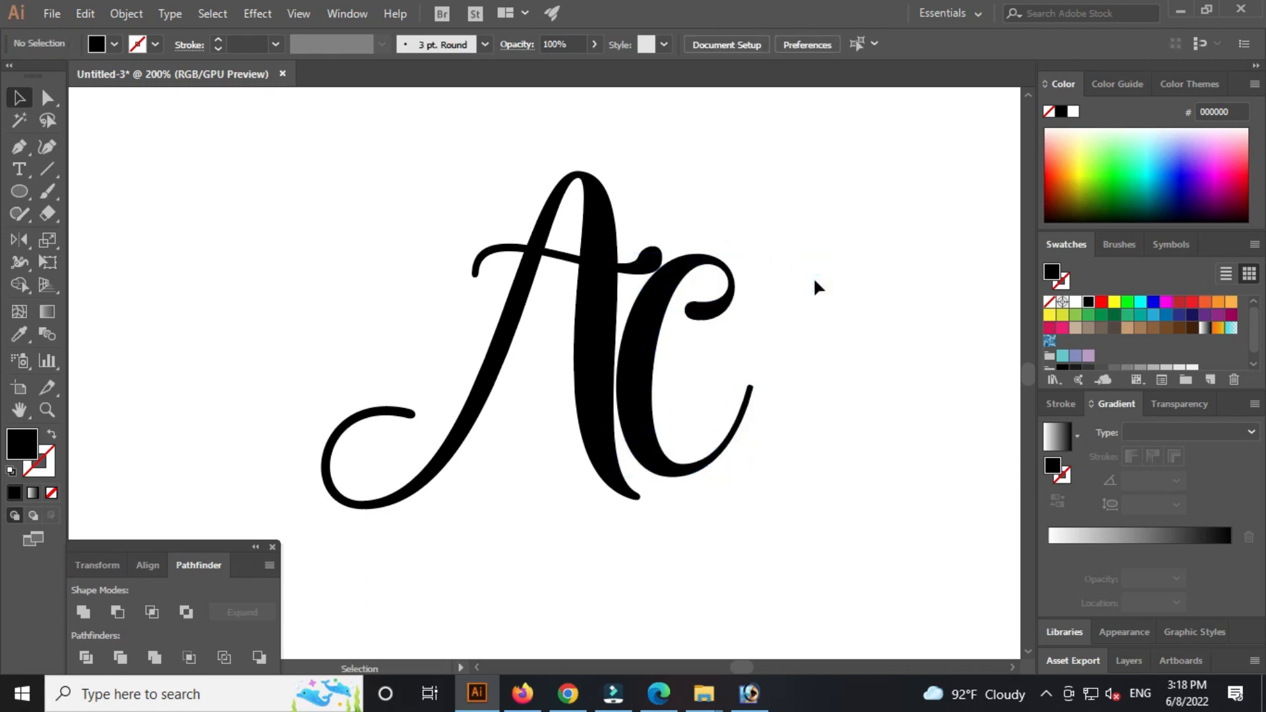
# - Enlarge the C in two small increments toward the end of the A's crossbar
pyautogui.click(729, 298)
pyautogui.moveTo(756, 253); pyautogui.dragTo(758, 248)
pyautogui.click(792, 249)
pyautogui.click(686, 261)
pyautogui.moveTo(754, 252); pyautogui.dragTo(757, 248)
pyautogui.click(791, 244)
# - Fine-tune the C's size up close so its upper curve overlaps the rounded end of the A's crossbar
pyautogui.hotkey('ctrl', 'space')
pyautogui.moveTo(639, 249); pyautogui.dragTo(871, 374)
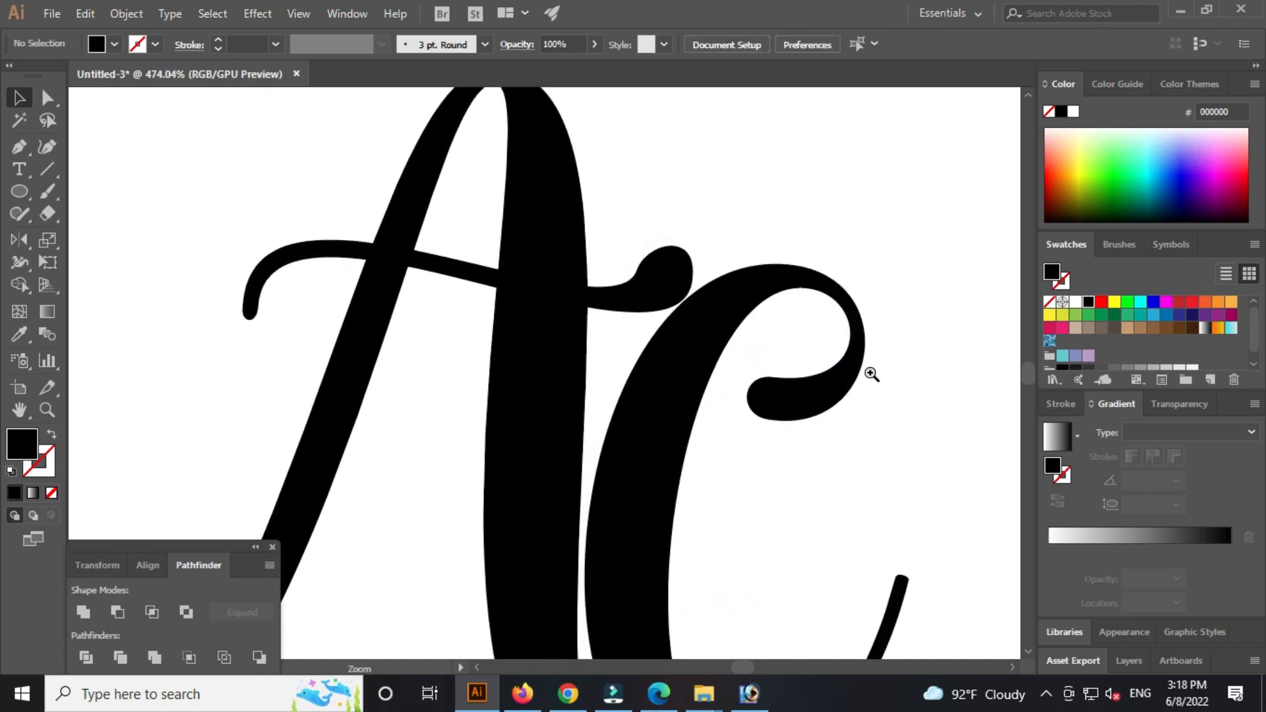
pyautogui.click(715, 318)
pyautogui.moveTo(907, 263); pyautogui.dragTo(915, 255)
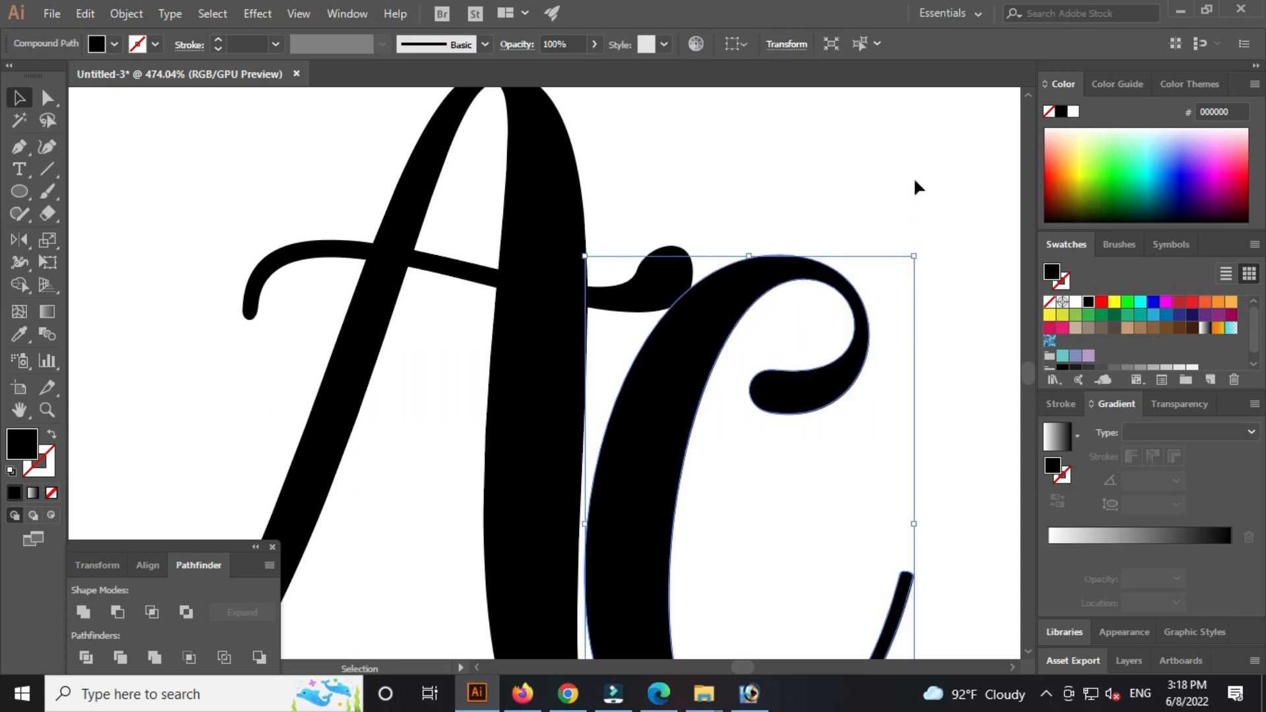
pyautogui.click(914, 187)
pyautogui.hotkey('ctrl', '-')
pyautogui.hotkey('ctrl', '-')
pyautogui.hotkey('ctrl', '-')
pyautogui.moveTo(814, 348); pyautogui.dragTo(892, 350)
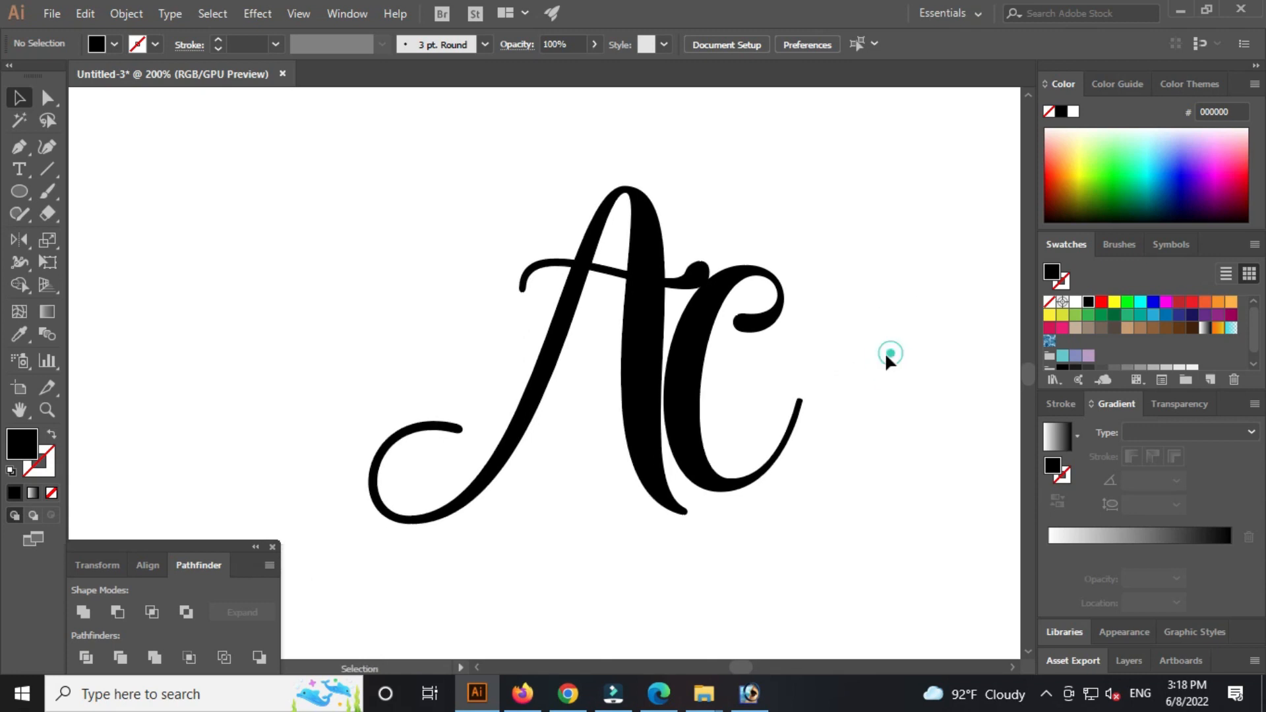
# - Group the letters A and C
pyautogui.moveTo(418, 215); pyautogui.dragTo(869, 503)
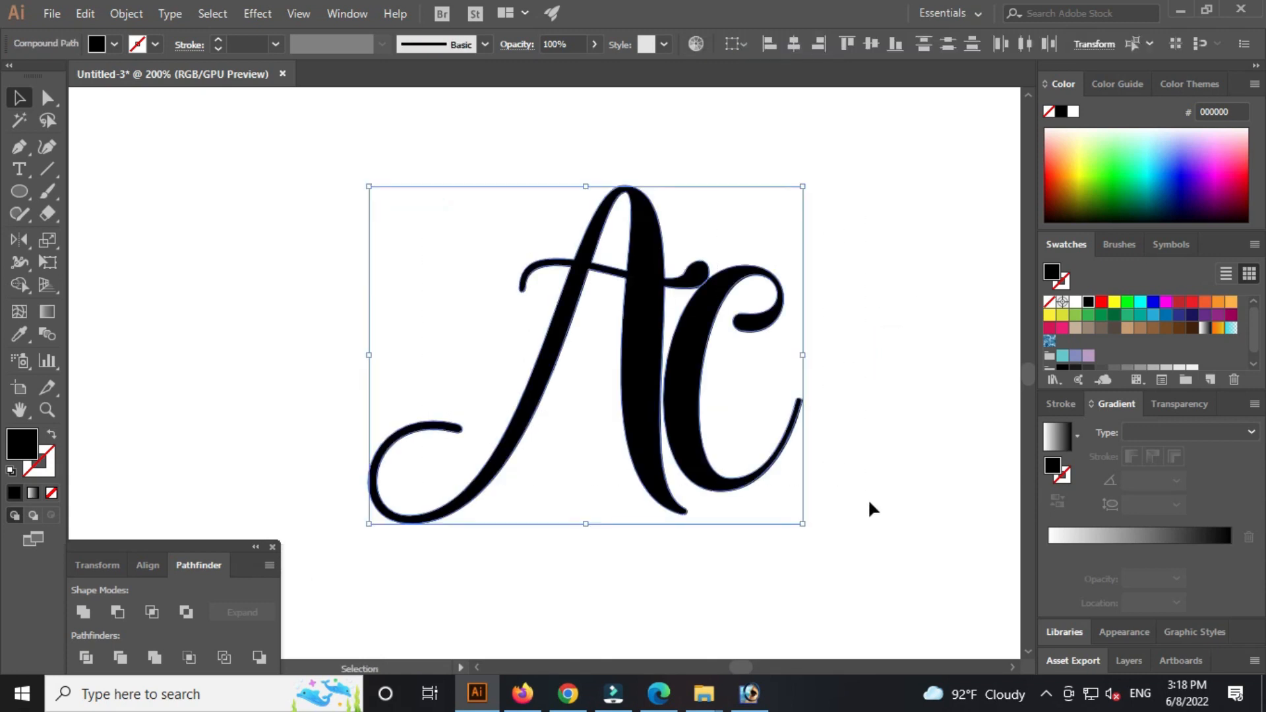
pyautogui.click(874, 448)
pyautogui.moveTo(869, 464); pyautogui.dragTo(906, 467)
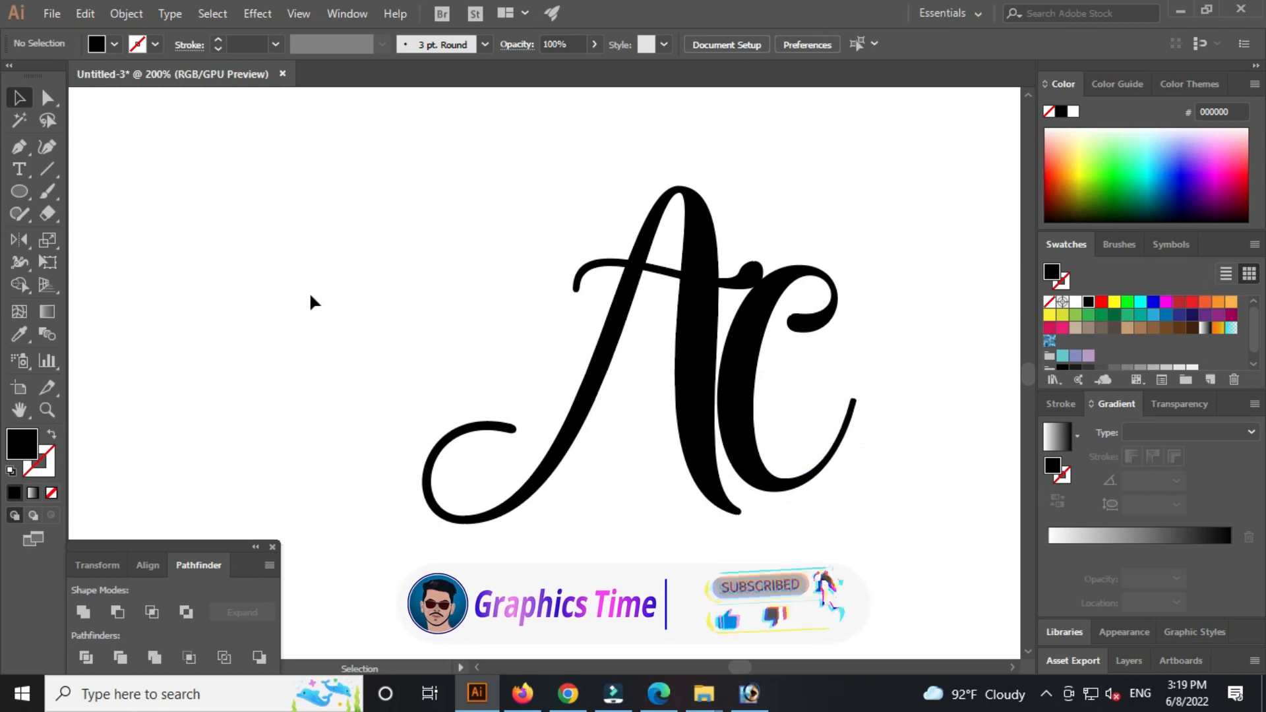
# - Create a 100 pt circle with the Ellipse tool, place it beside the letters and enlarge it to about 134 pt
pyautogui.click(18, 191)
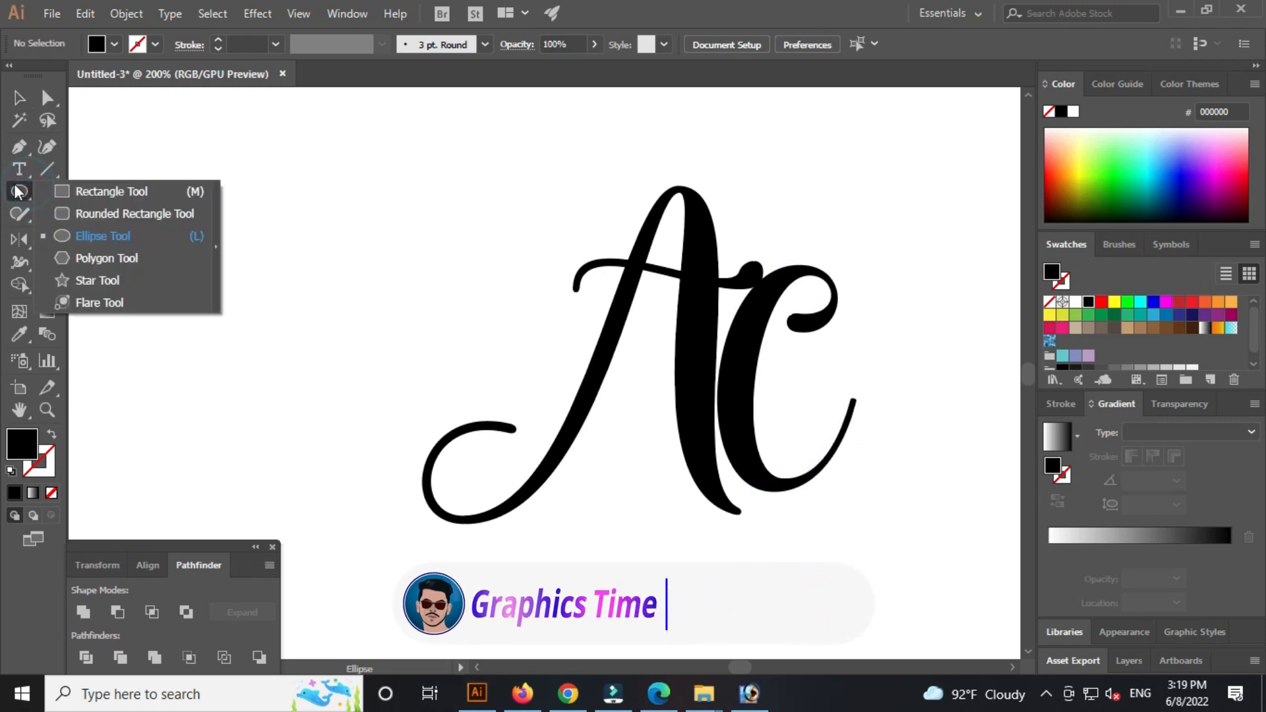
pyautogui.click(121, 234)
pyautogui.click(256, 251)
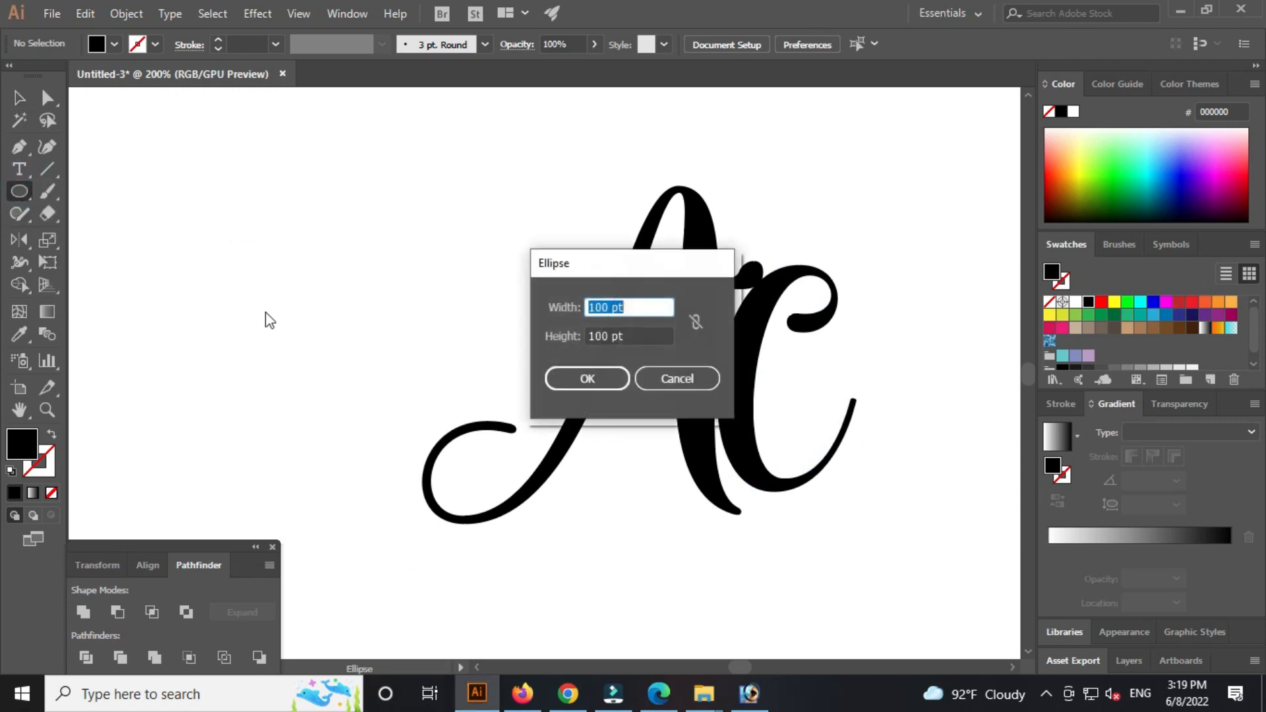
pyautogui.click(560, 382)
pyautogui.press('v')
pyautogui.click(492, 292)
pyautogui.moveTo(376, 345); pyautogui.dragTo(389, 307)
pyautogui.moveTo(456, 213); pyautogui.dragTo(487, 182)
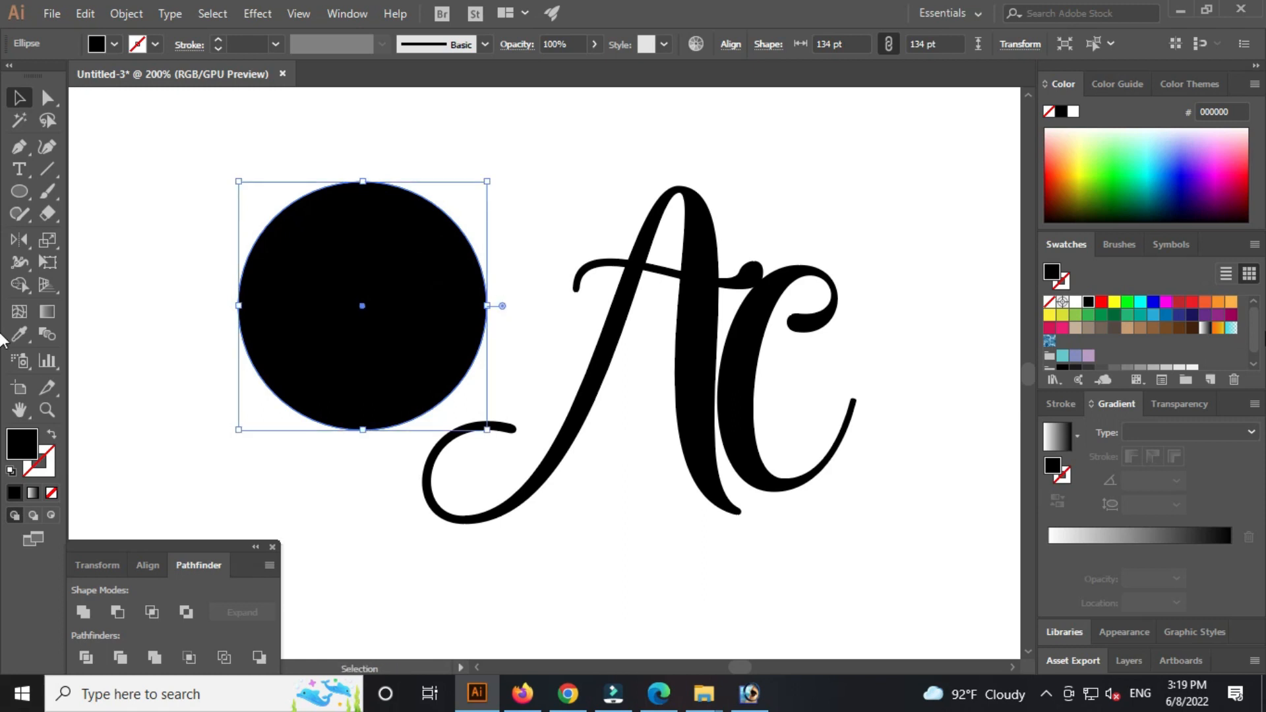
# - Fill the circle with the orange swatch F15A24
pyautogui.click(1206, 302)
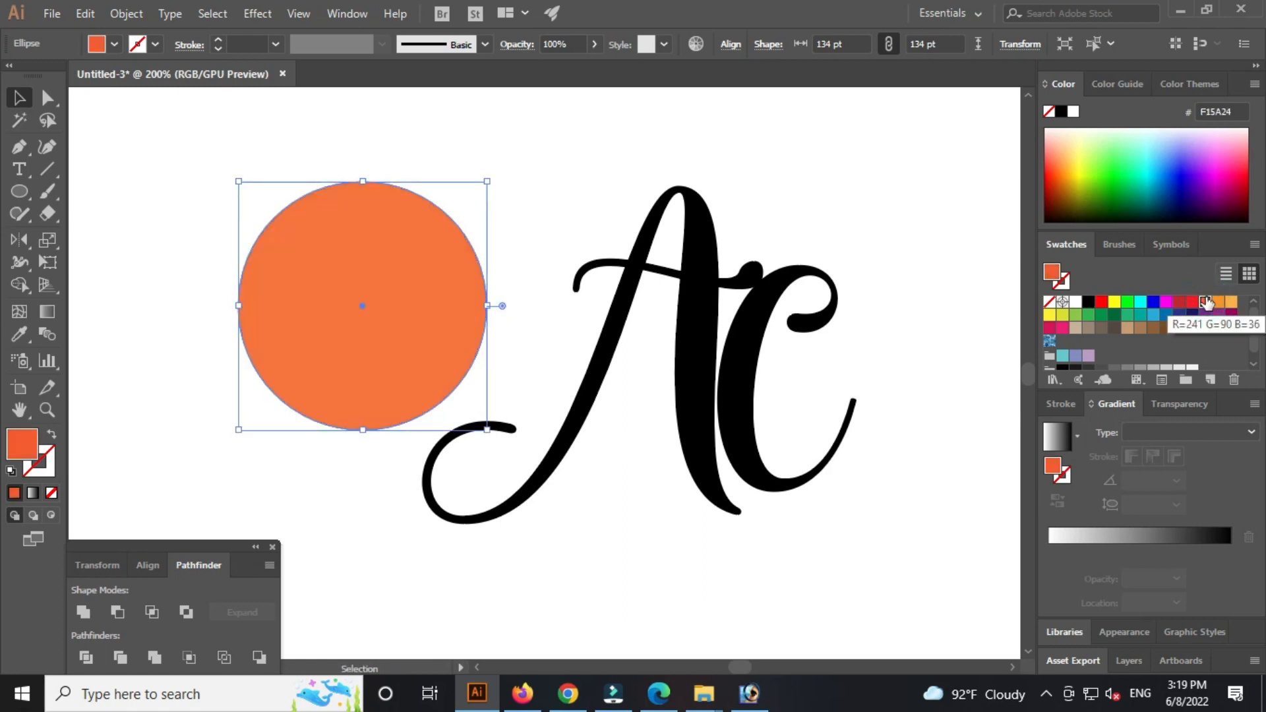
pyautogui.click(873, 198)
pyautogui.moveTo(929, 217); pyautogui.dragTo(881, 217)
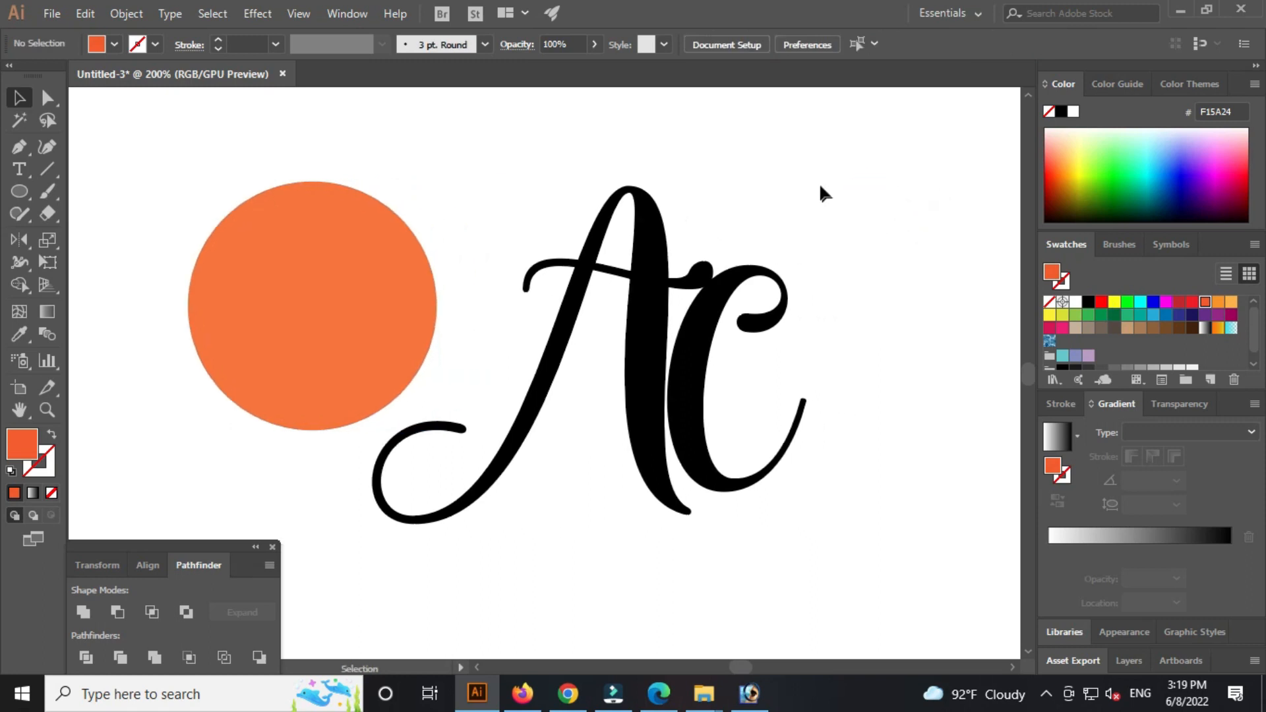
pyautogui.click(791, 140)
# - Place the orange circle behind the letters and enlarge it until its edge surrounds the C's tail
pyautogui.moveTo(348, 274); pyautogui.dragTo(632, 321)
pyautogui.moveTo(759, 220); pyautogui.dragTo(719, 239)
pyautogui.moveTo(806, 158); pyautogui.dragTo(816, 156)
pyautogui.click(882, 255)
pyautogui.click(800, 344)
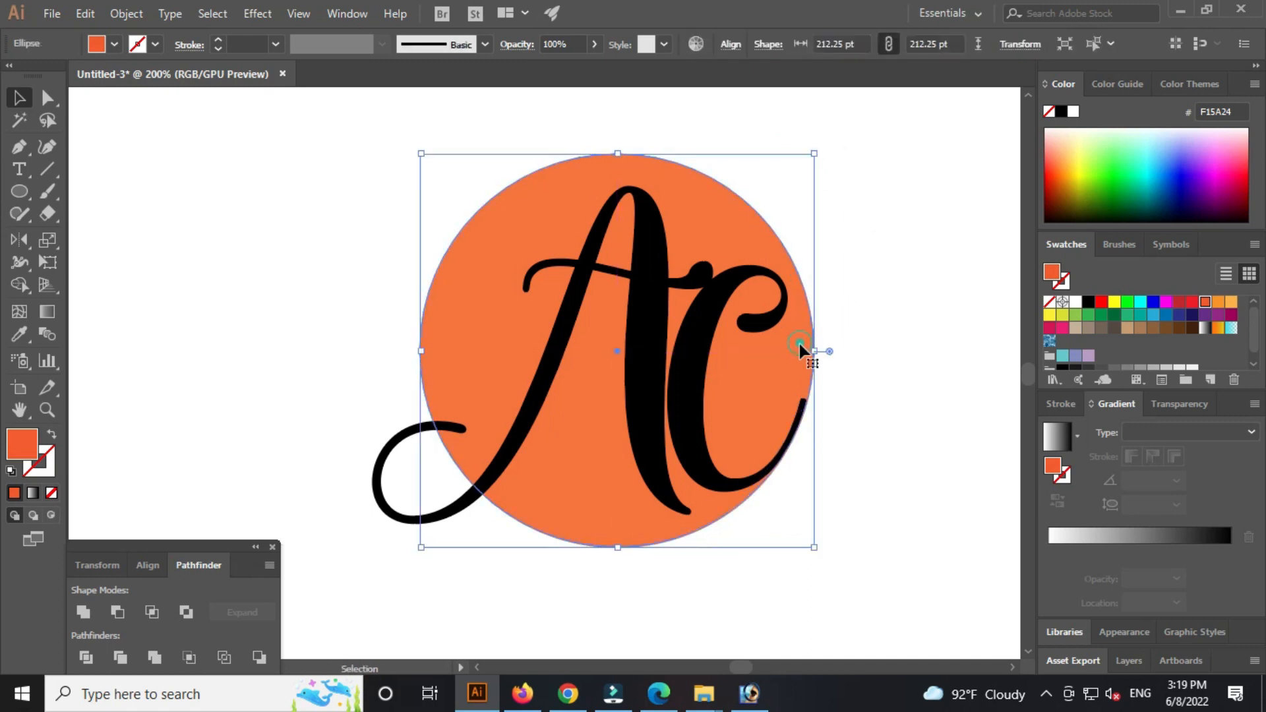
pyautogui.moveTo(425, 551); pyautogui.dragTo(405, 563)
pyautogui.click(908, 358)
# - Stretch the letter group slightly wider so the C's tail reaches the circle's right edge
pyautogui.press('z')
pyautogui.moveTo(867, 459); pyautogui.dragTo(806, 387)
pyautogui.click(788, 404)
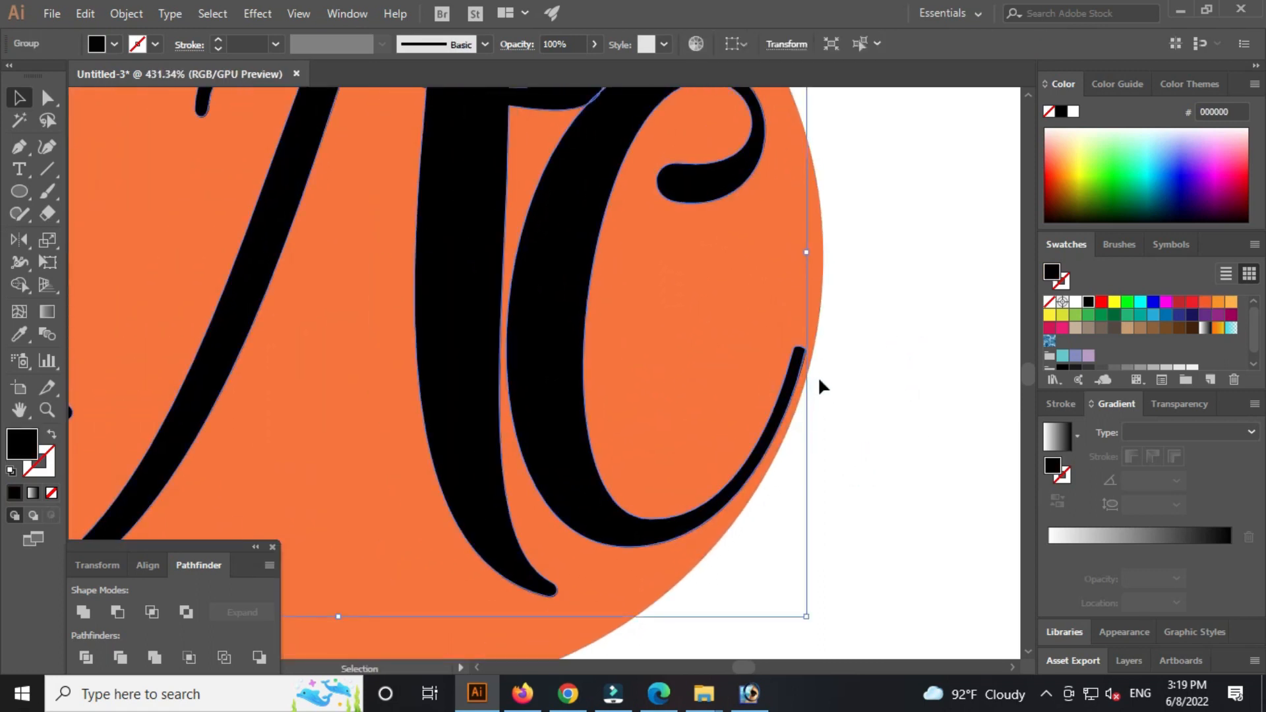
pyautogui.moveTo(807, 256); pyautogui.dragTo(816, 253)
pyautogui.click(913, 280)
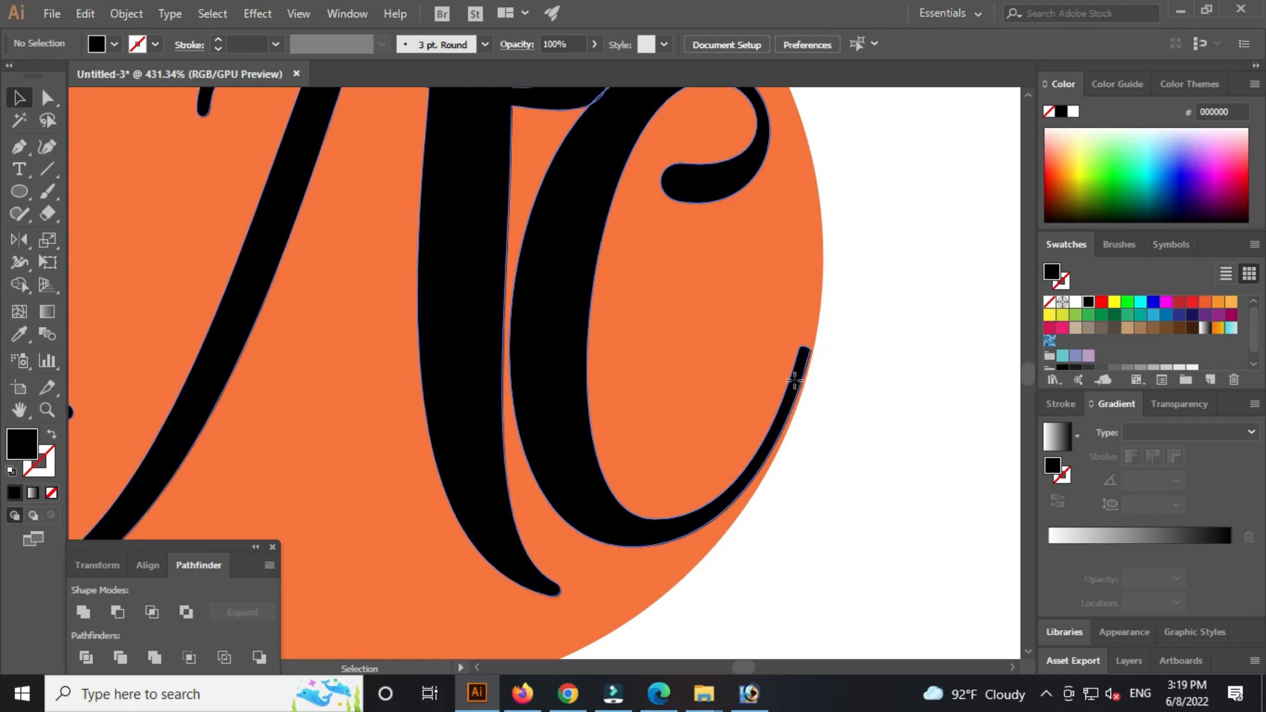
pyautogui.click(800, 383)
pyautogui.moveTo(811, 252); pyautogui.dragTo(816, 253)
pyautogui.click(901, 264)
pyautogui.scroll(-5, 912, 282)
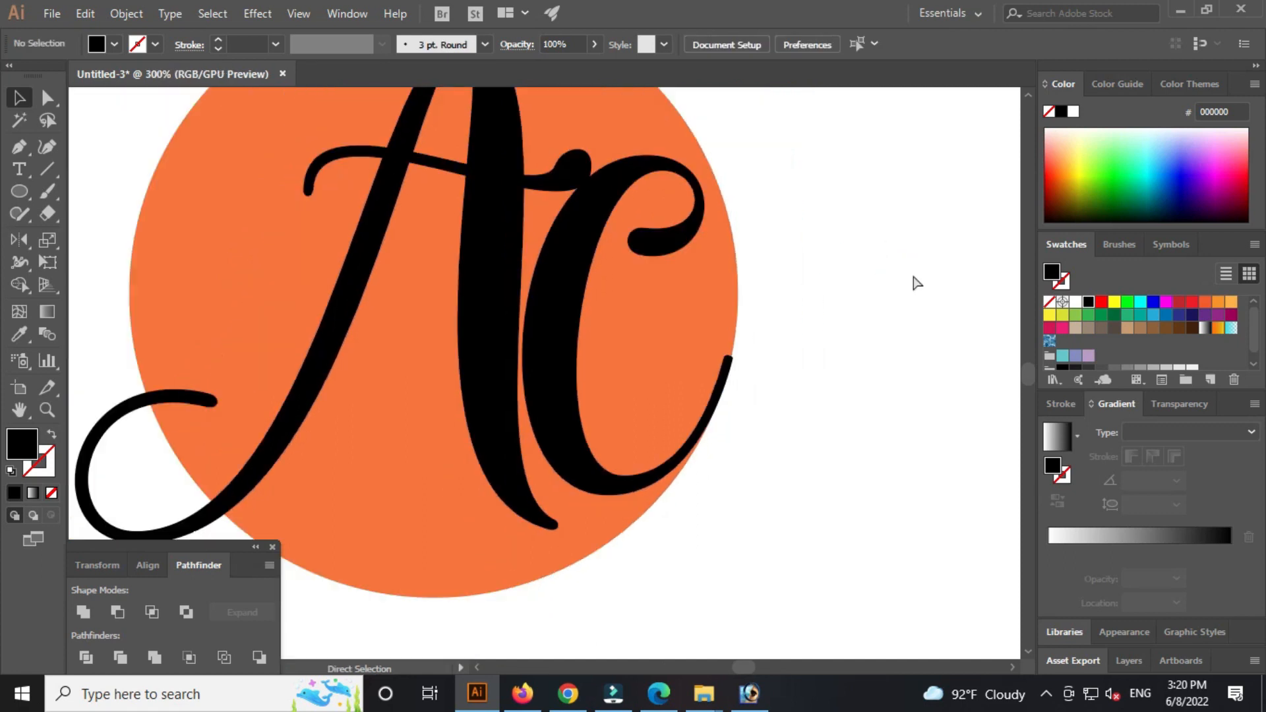
pyautogui.moveTo(826, 360); pyautogui.dragTo(875, 357)
pyautogui.moveTo(833, 393); pyautogui.dragTo(869, 426)
# - Divide the circle and the letters together with the Pathfinder Divide operation
pyautogui.moveTo(350, 151); pyautogui.dragTo(830, 575)
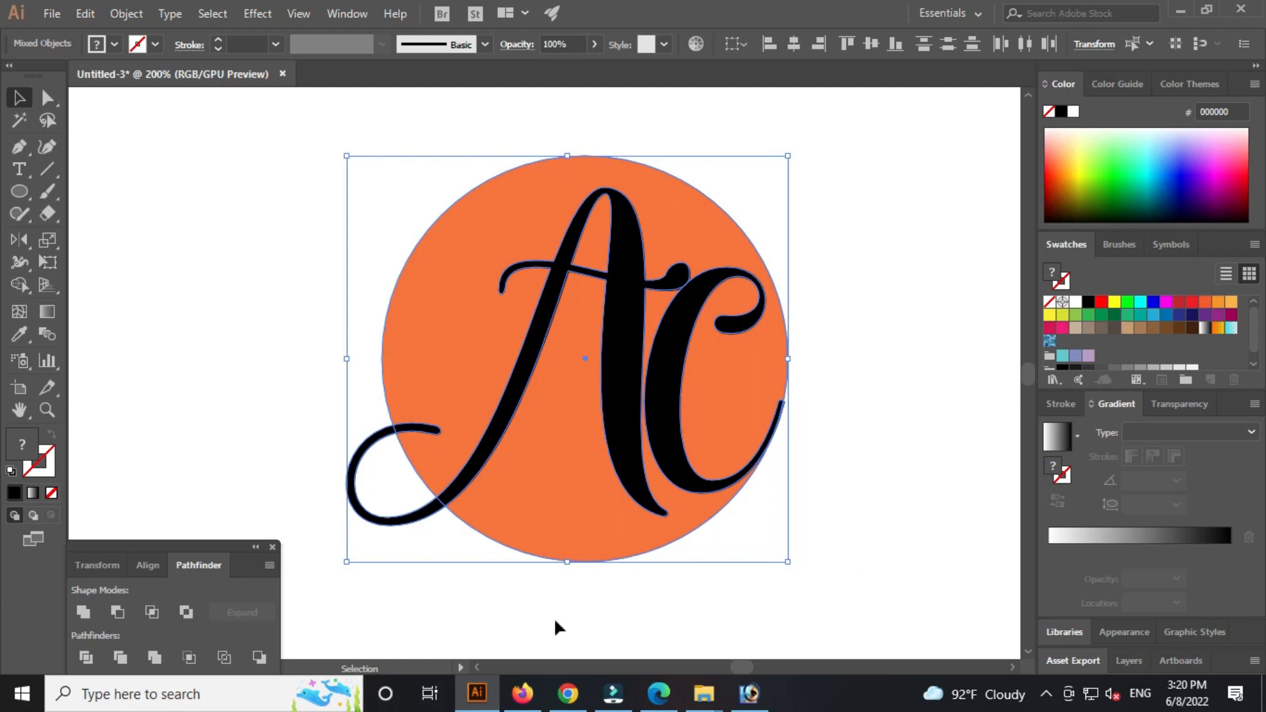
pyautogui.click(195, 566)
pyautogui.click(85, 658)
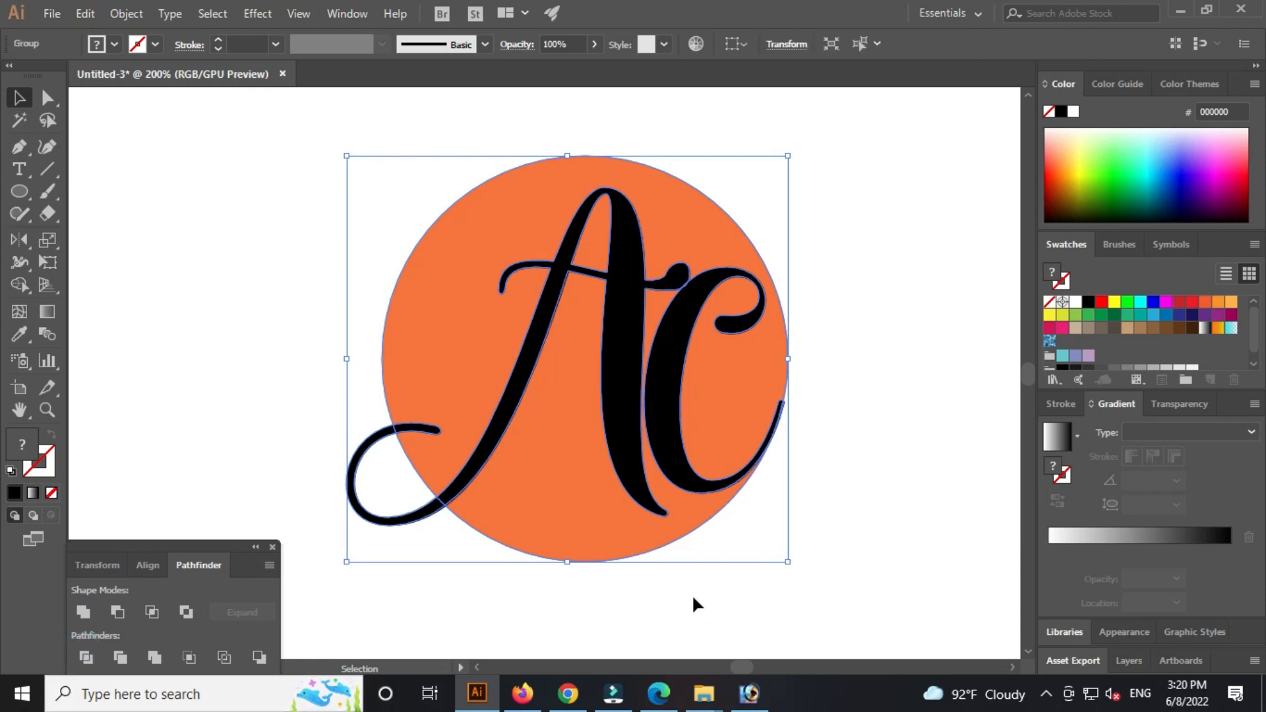
pyautogui.click(950, 451)
# - Ungroup the divided pieces of the circle and letters
pyautogui.click(558, 472)
pyautogui.rightClick(556, 438)
pyautogui.click(611, 298)
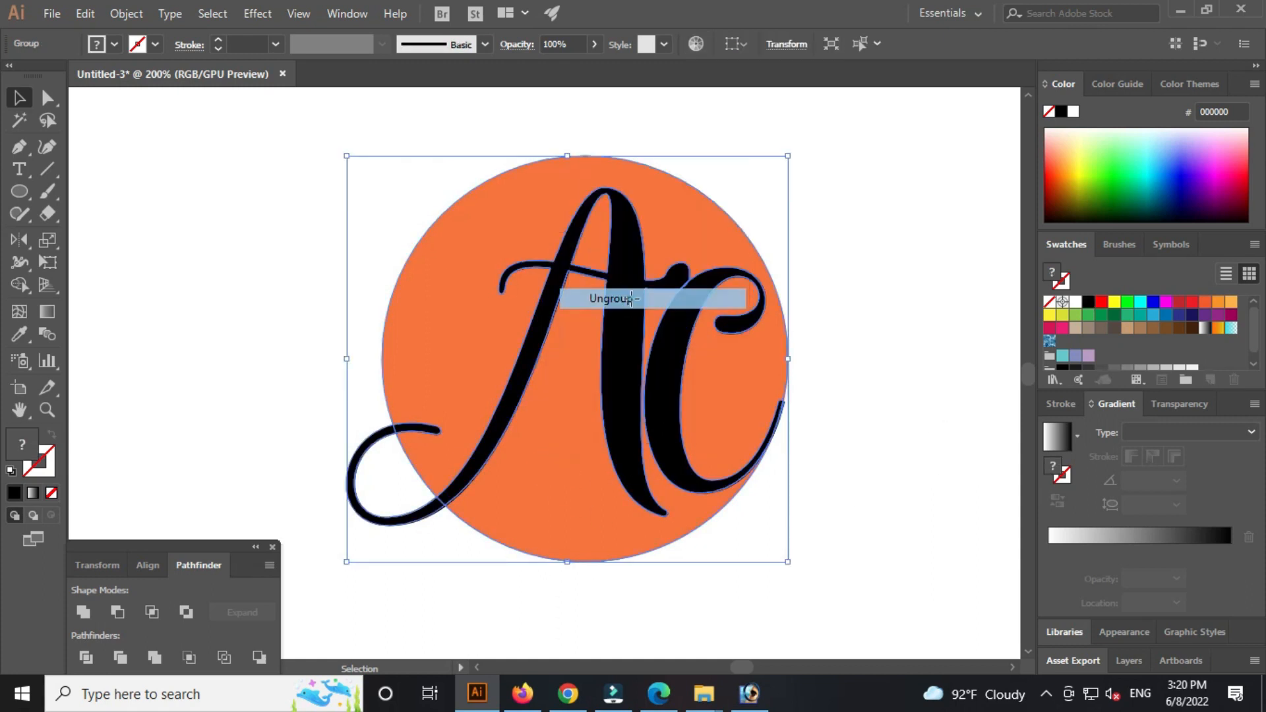
# - Test the division by pulling away the lower and upper circle pieces, and undo the moves
pyautogui.click(918, 306)
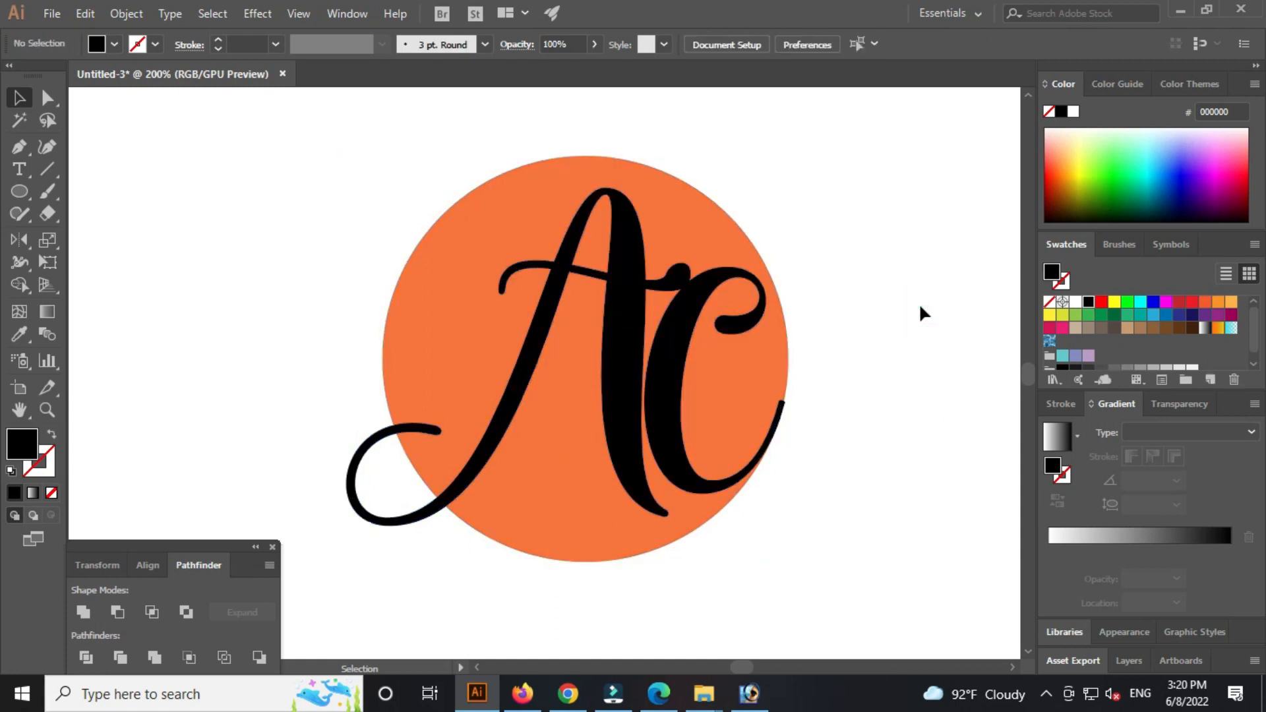
pyautogui.click(585, 504)
pyautogui.moveTo(574, 436); pyautogui.dragTo(601, 509)
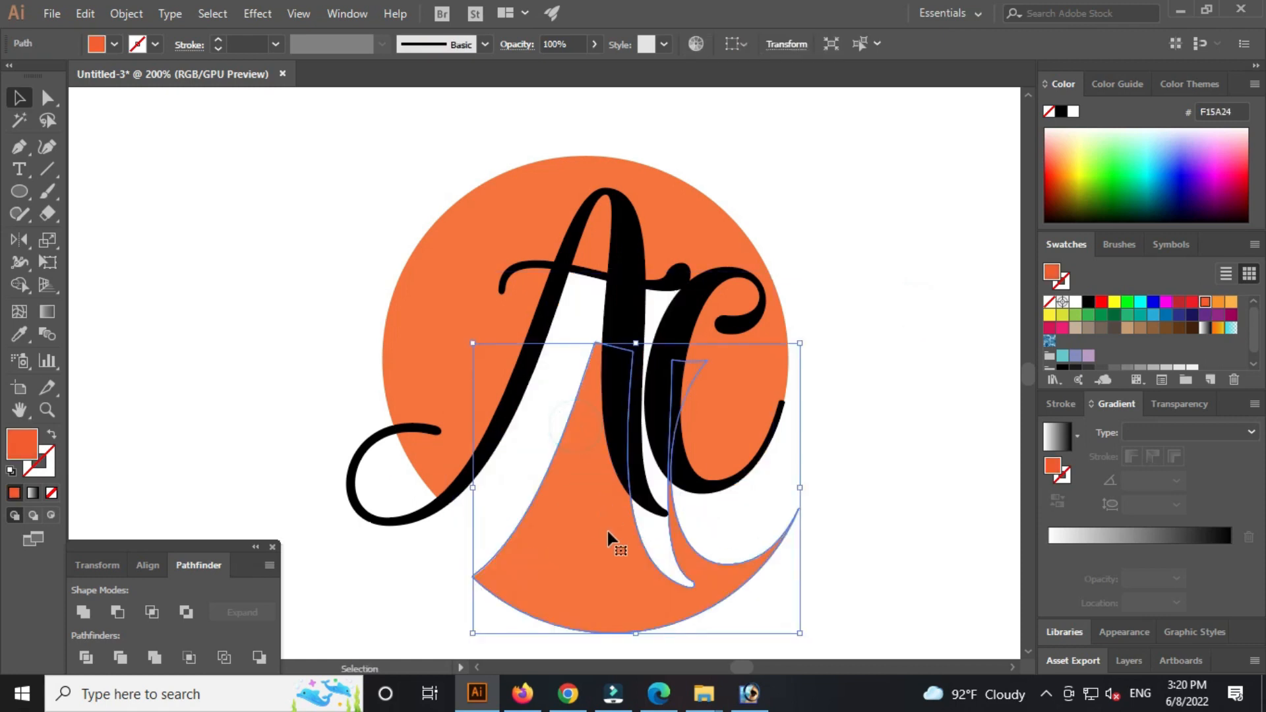
pyautogui.hotkey('ctrl', 'z')
pyautogui.click(853, 458)
pyautogui.click(760, 391)
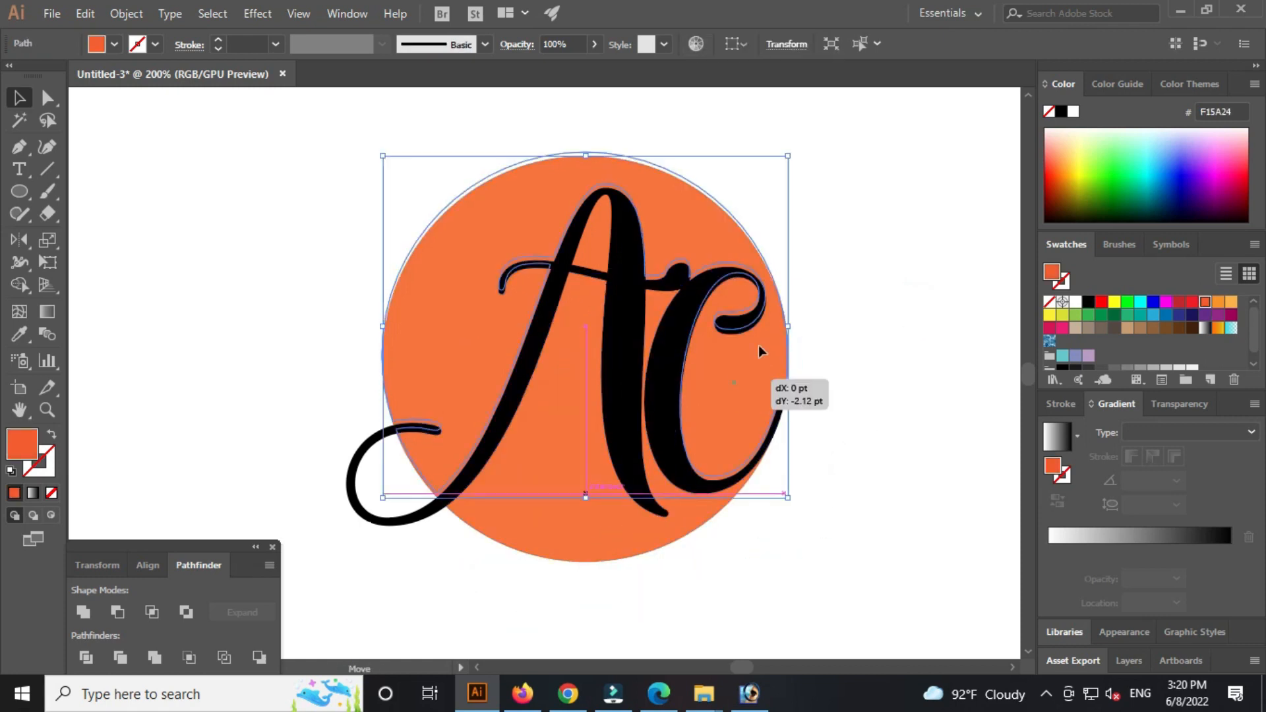
pyautogui.moveTo(743, 370); pyautogui.dragTo(781, 310)
pyautogui.hotkey('ctrl', 'z')
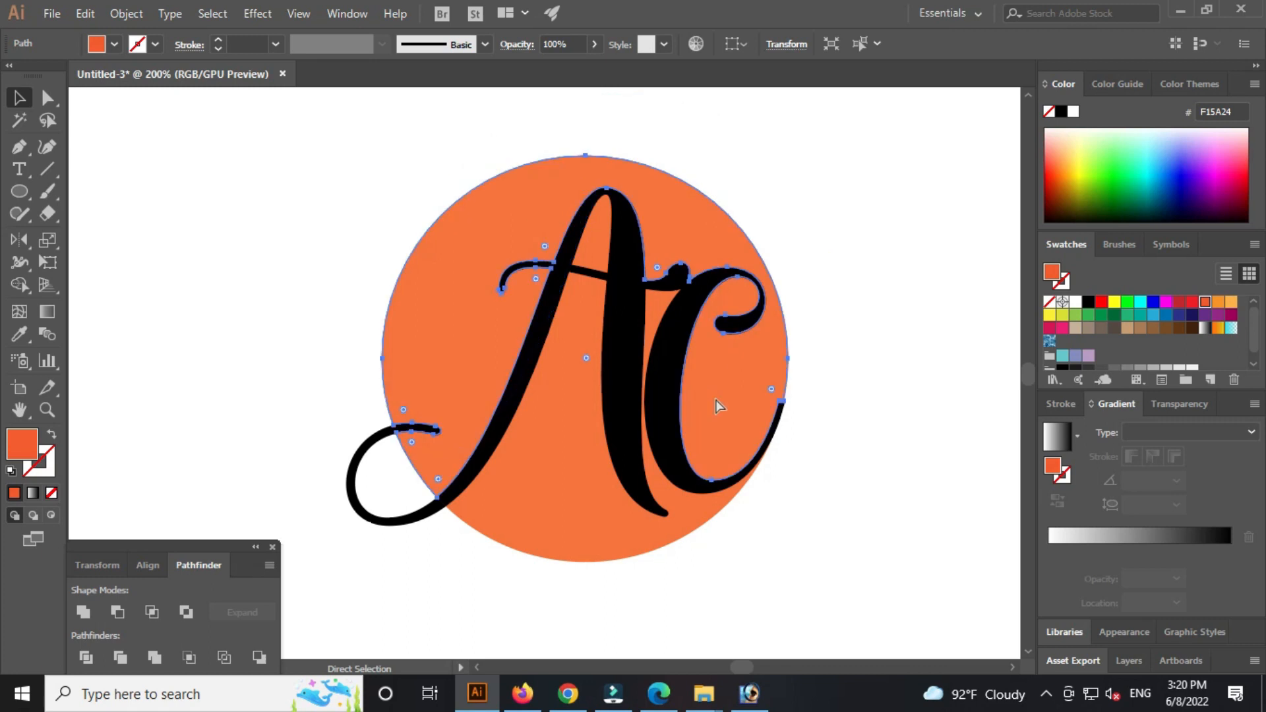
pyautogui.hotkey('ctrl', 'z')
pyautogui.hotkey('ctrl', 'z')
pyautogui.click(930, 355)
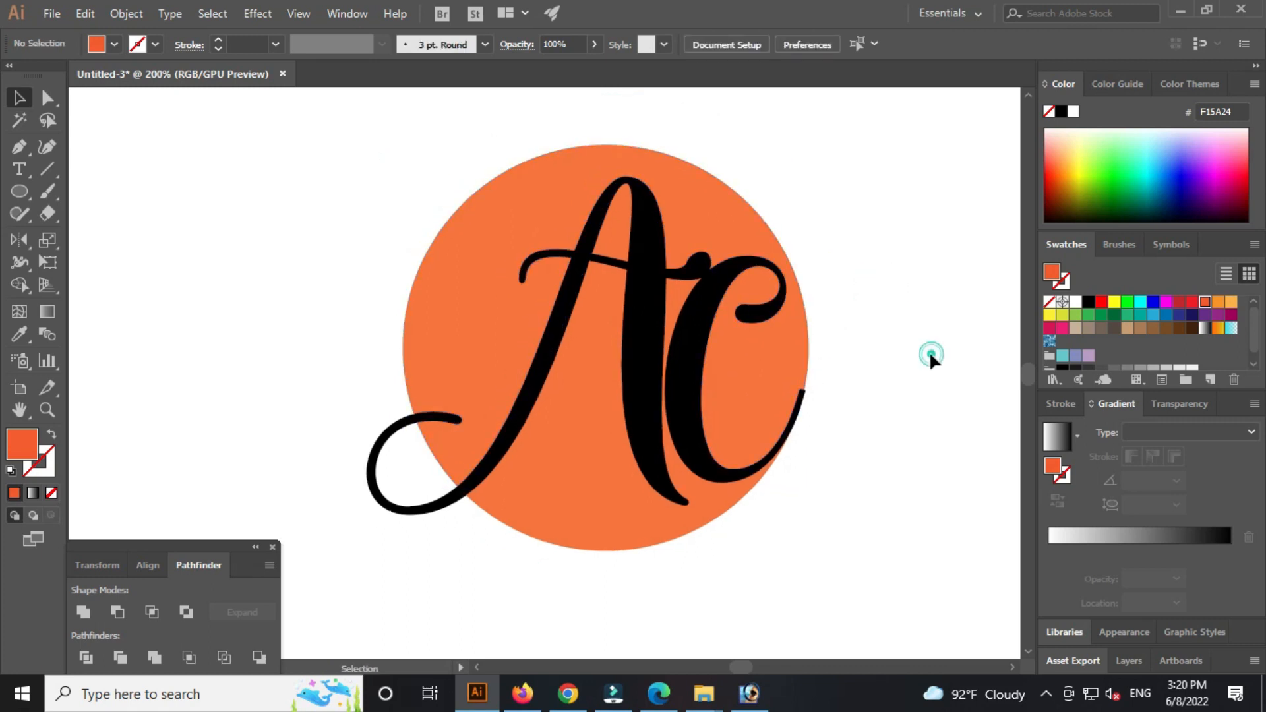
pyautogui.click(894, 362)
# - Select the whole logo and move it off the artboard onto the empty grey canvas
pyautogui.click(574, 496)
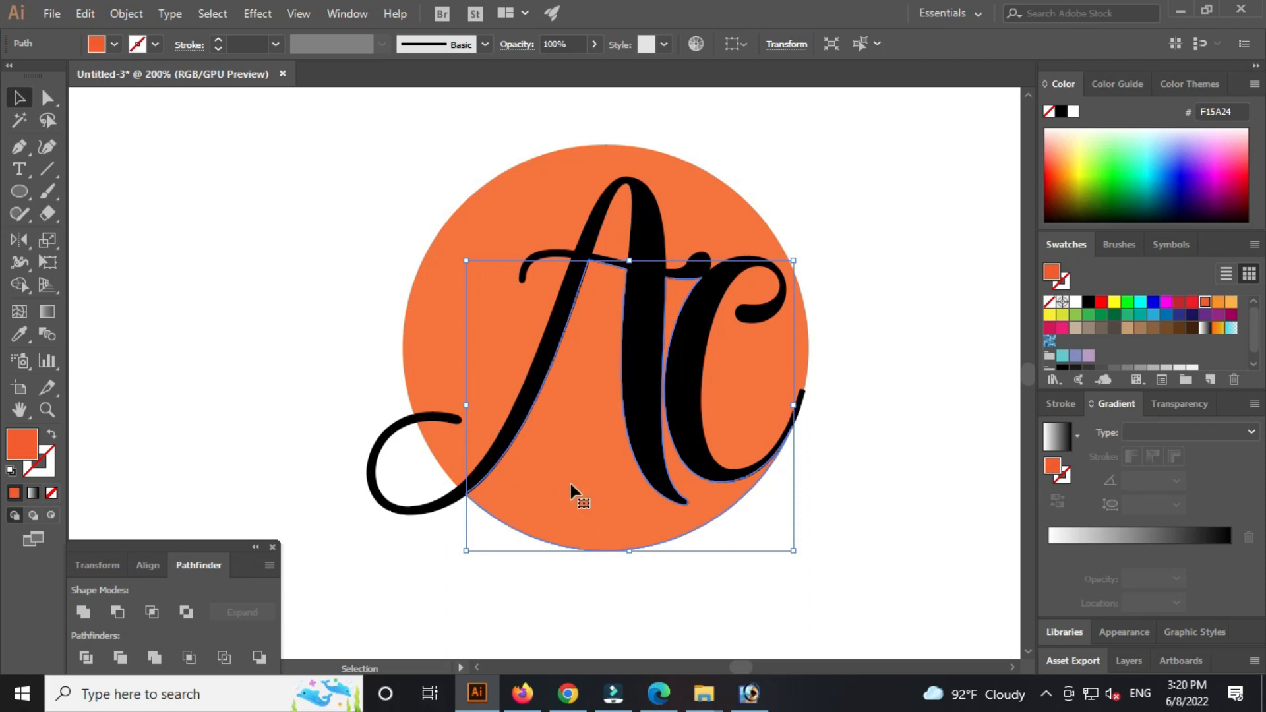
pyautogui.click(897, 482)
pyautogui.moveTo(338, 150); pyautogui.dragTo(852, 580)
pyautogui.hotkey('ctrl', '1')
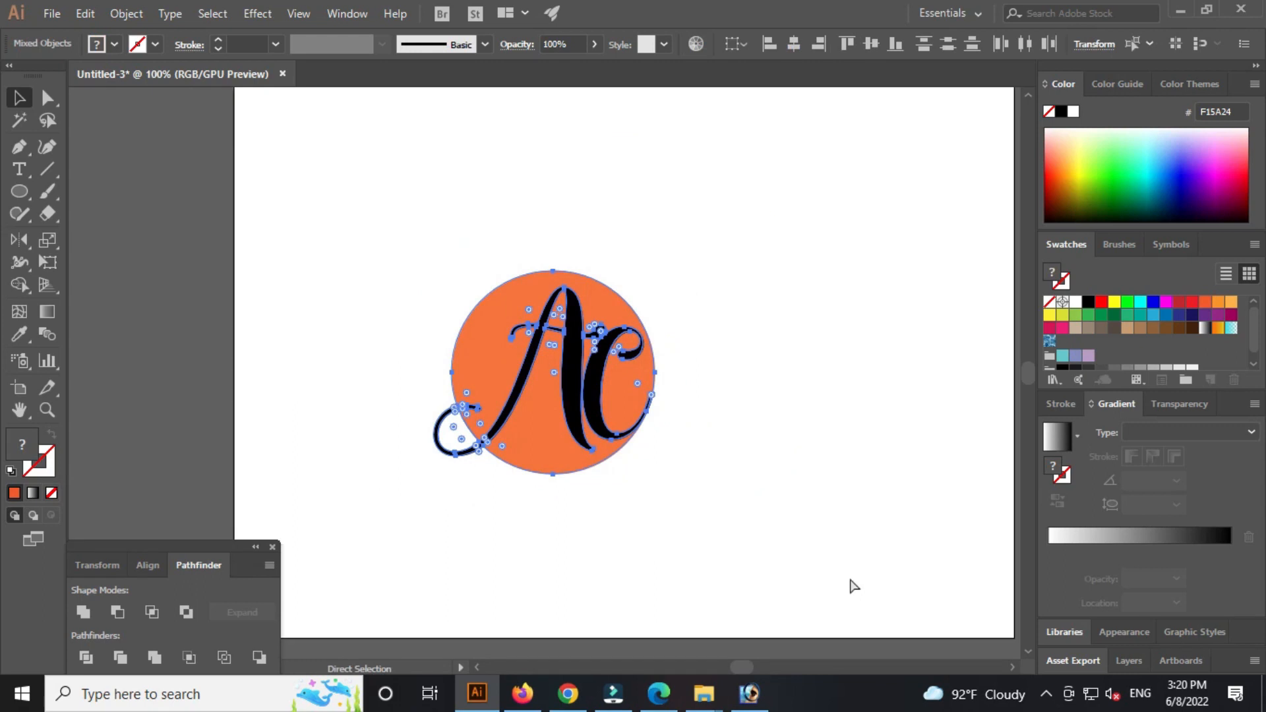
pyautogui.hscroll(-5, 771, 548)
pyautogui.moveTo(886, 455); pyautogui.dragTo(330, 389)
pyautogui.click(397, 502)
# - Fill the lower circle section with dark red, using C 0, M 100, Y 100 and K 40
pyautogui.hscroll(-5, 688, 547)
pyautogui.scroll(5, 560, 348)
pyautogui.hscroll(4, 723, 554)
pyautogui.scroll(-3, 633, 474)
pyautogui.click(639, 512)
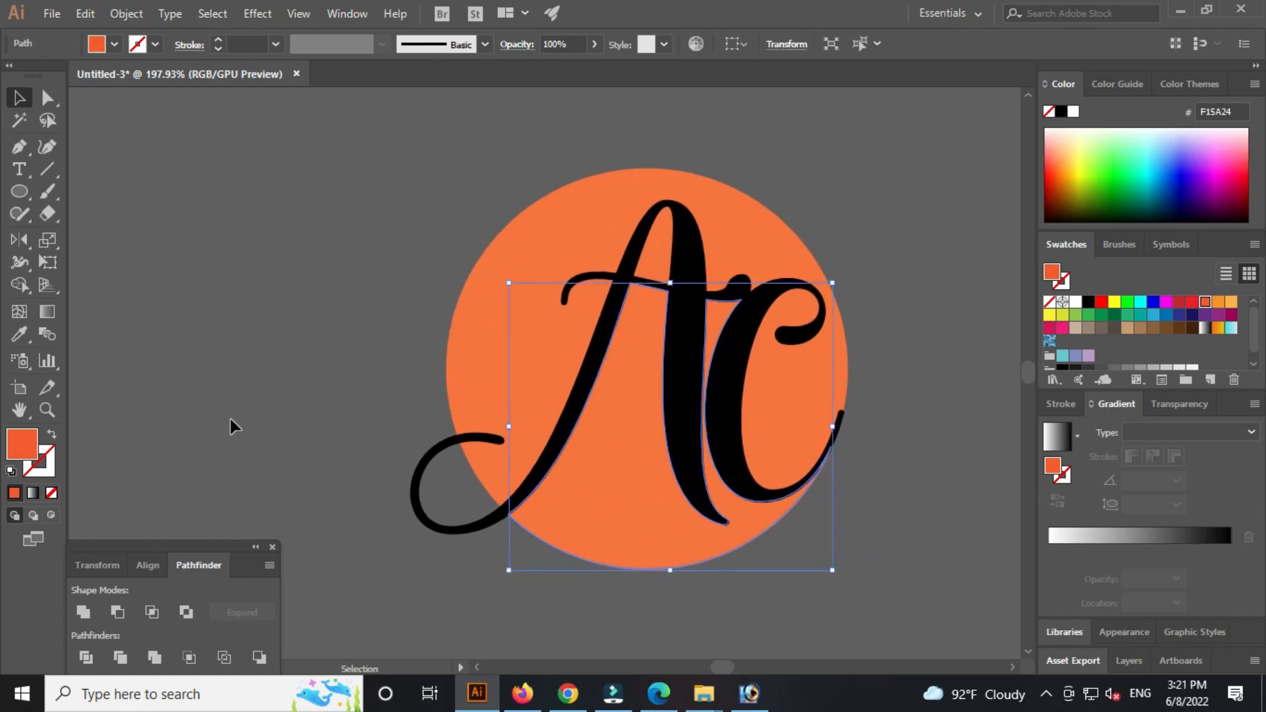
pyautogui.doubleClick(24, 444)
pyautogui.doubleClick(818, 381)
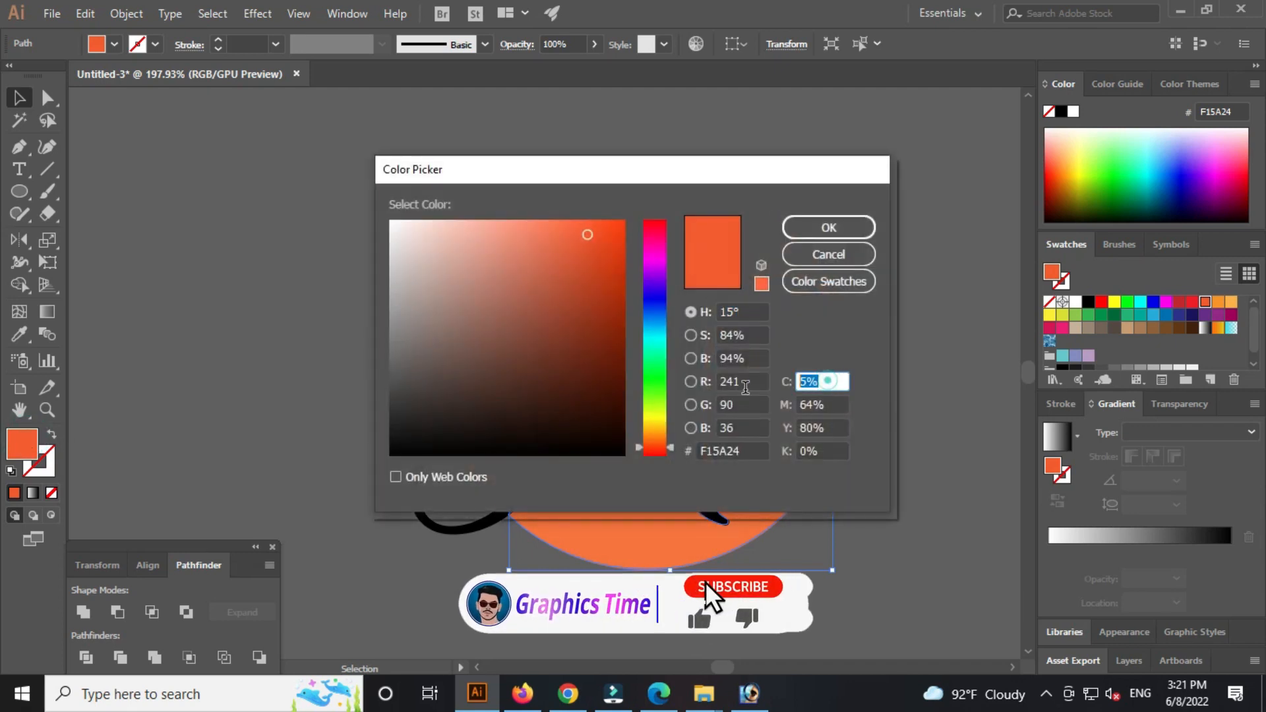
pyautogui.write('0')
pyautogui.press('Tab')
pyautogui.write('100')
pyautogui.press('Tab')
pyautogui.write('100')
pyautogui.press('Tab')
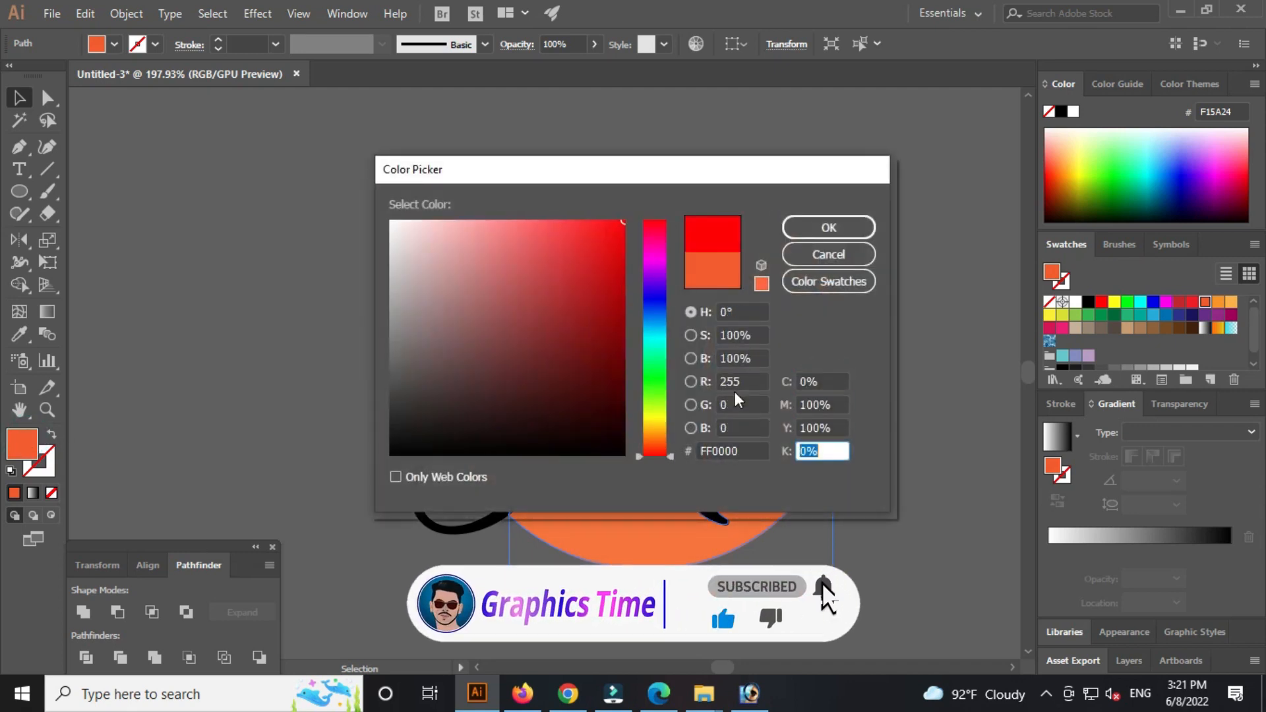
pyautogui.write('40')
pyautogui.press('Return')
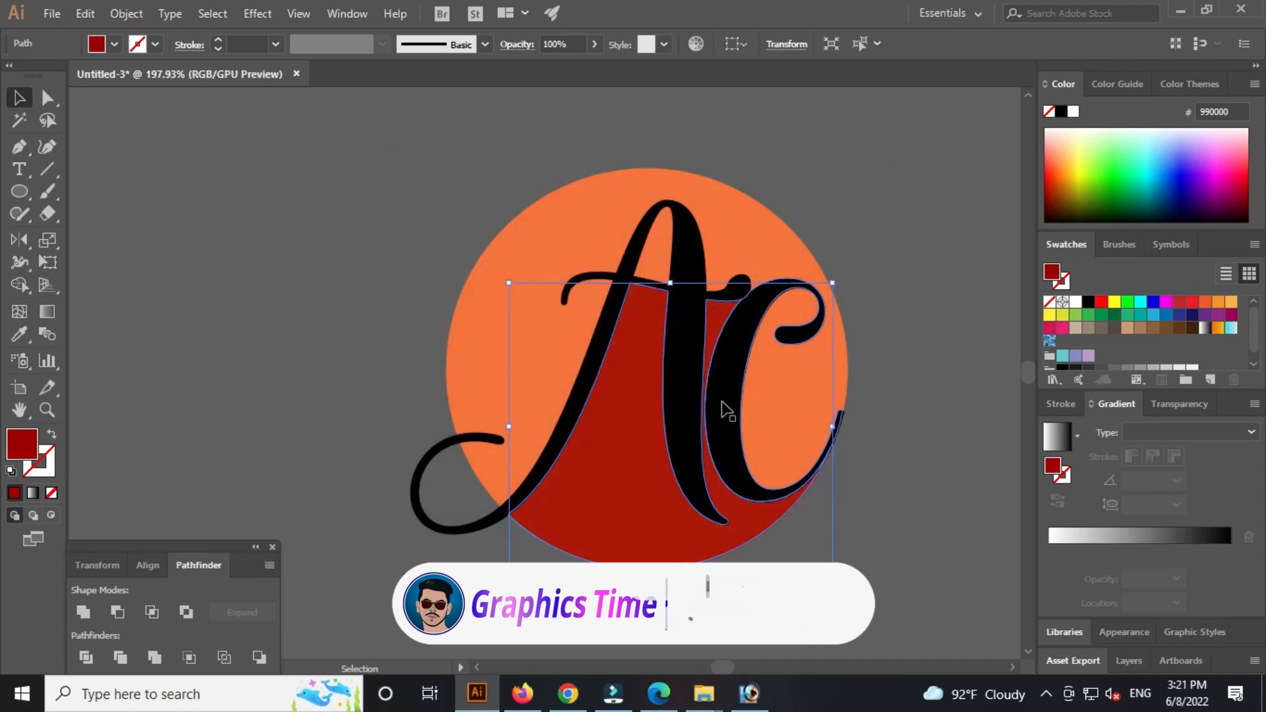
pyautogui.click(893, 289)
# - Fill the upper circle section and the small enclosed area inside the A's top with black
pyautogui.click(823, 373)
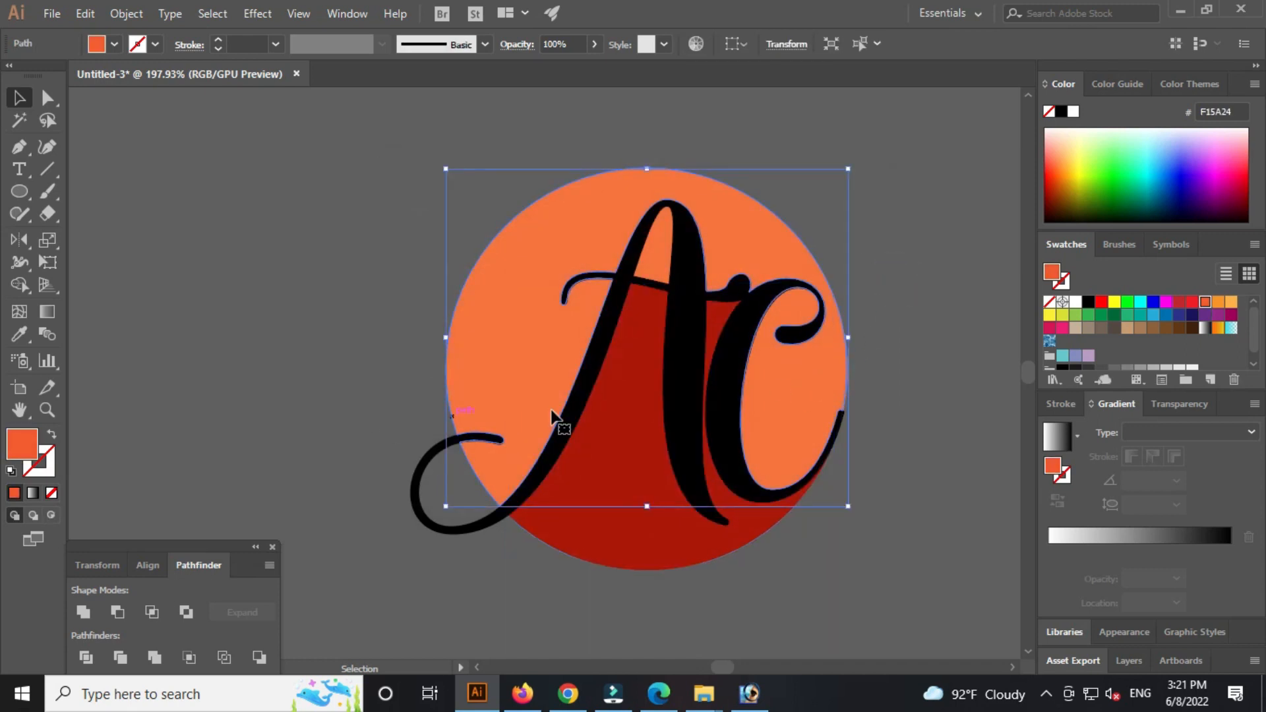
pyautogui.click(935, 216)
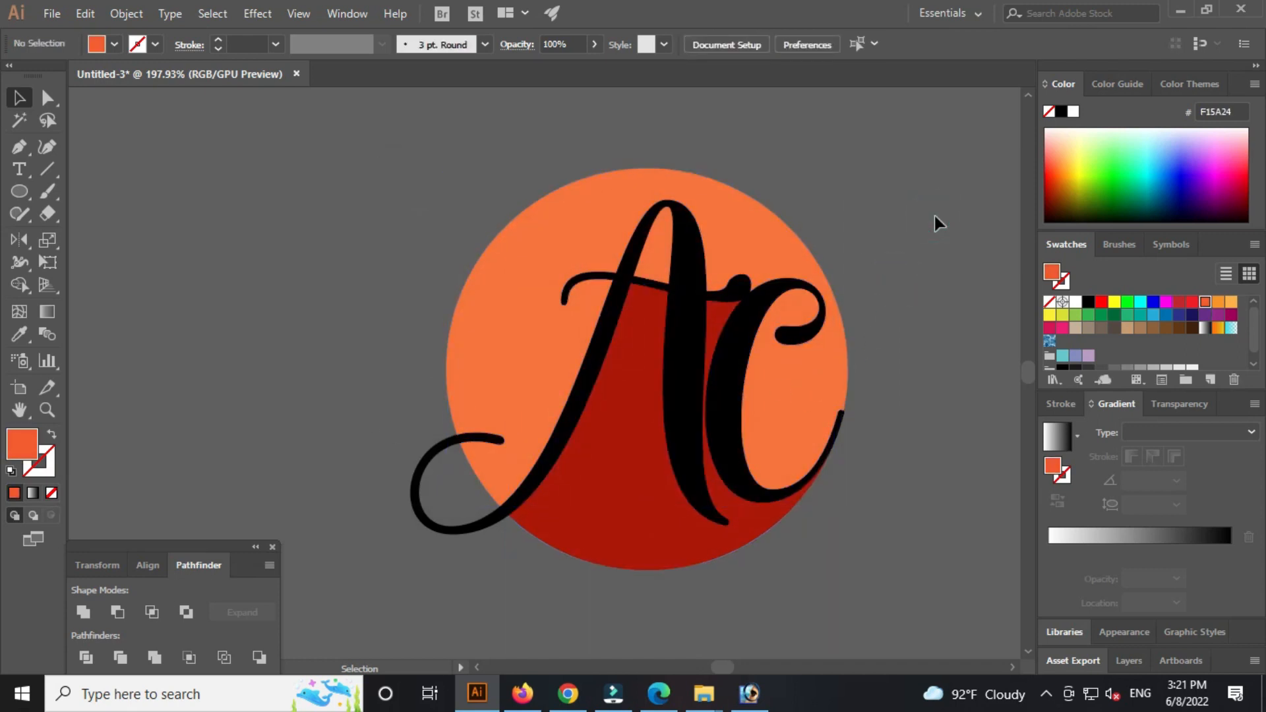
pyautogui.click(757, 249)
pyautogui.click(1089, 303)
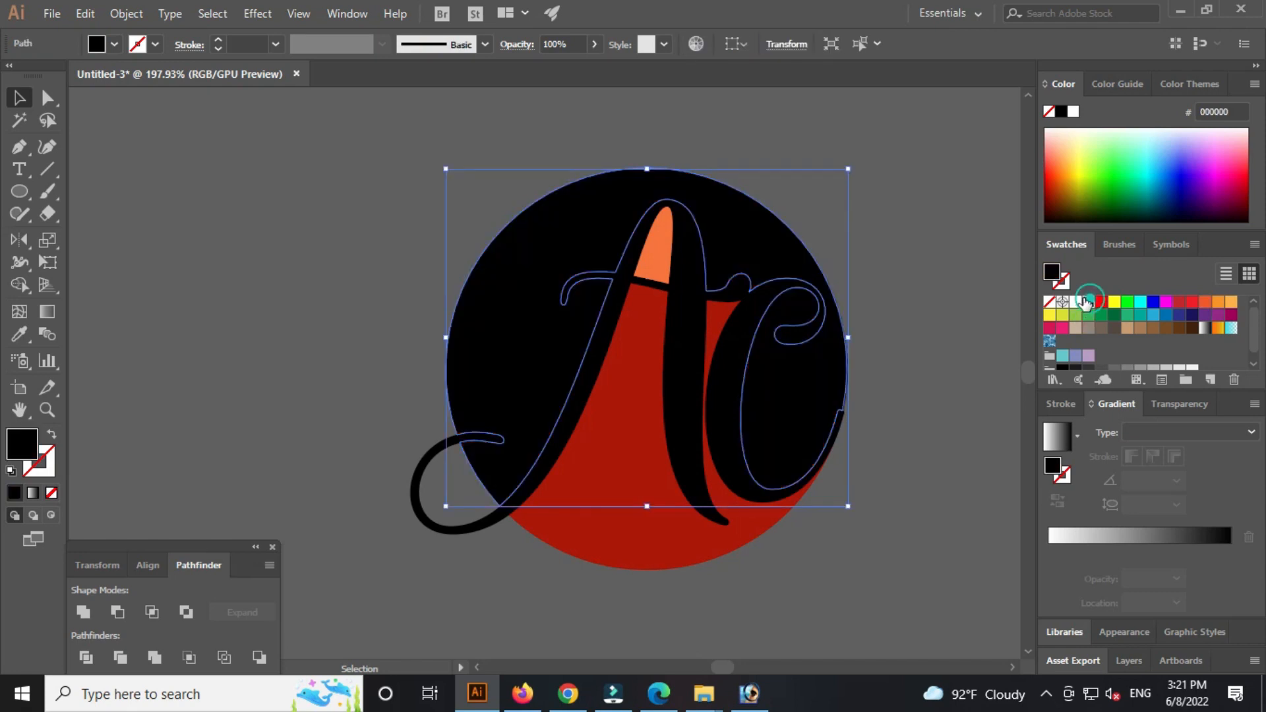
pyautogui.click(955, 282)
pyautogui.click(651, 281)
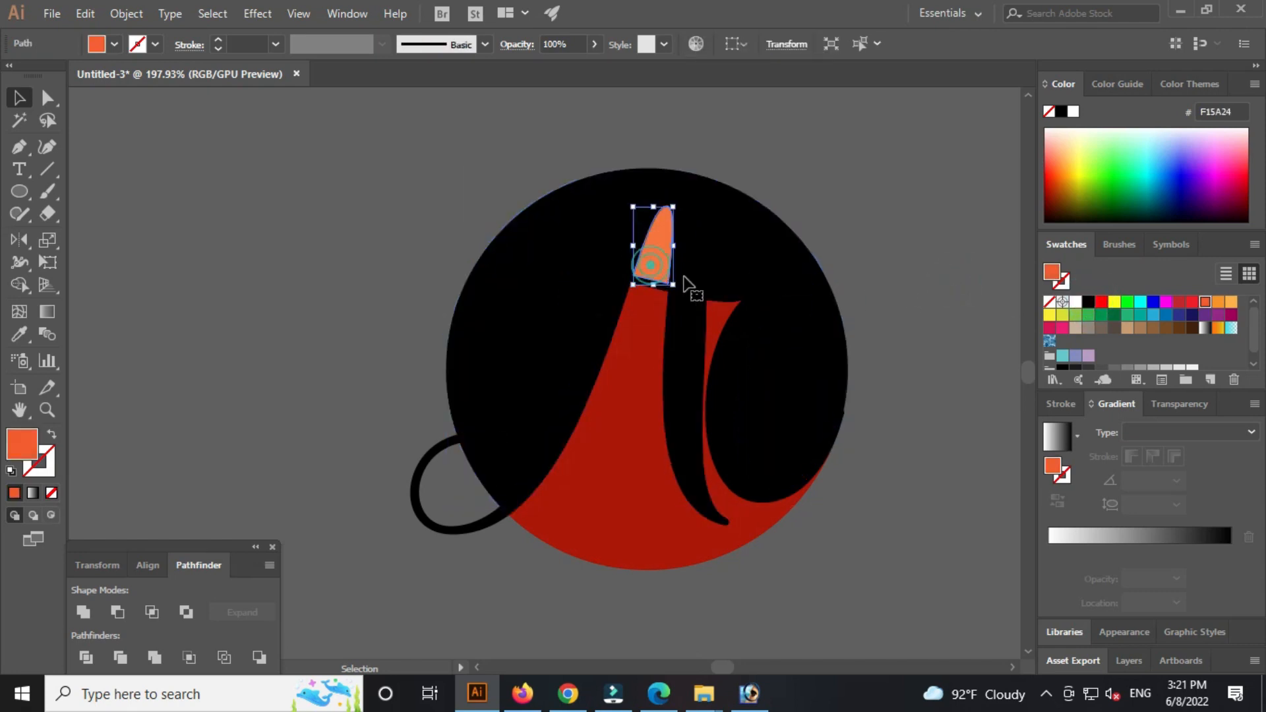
pyautogui.click(1089, 303)
pyautogui.click(950, 292)
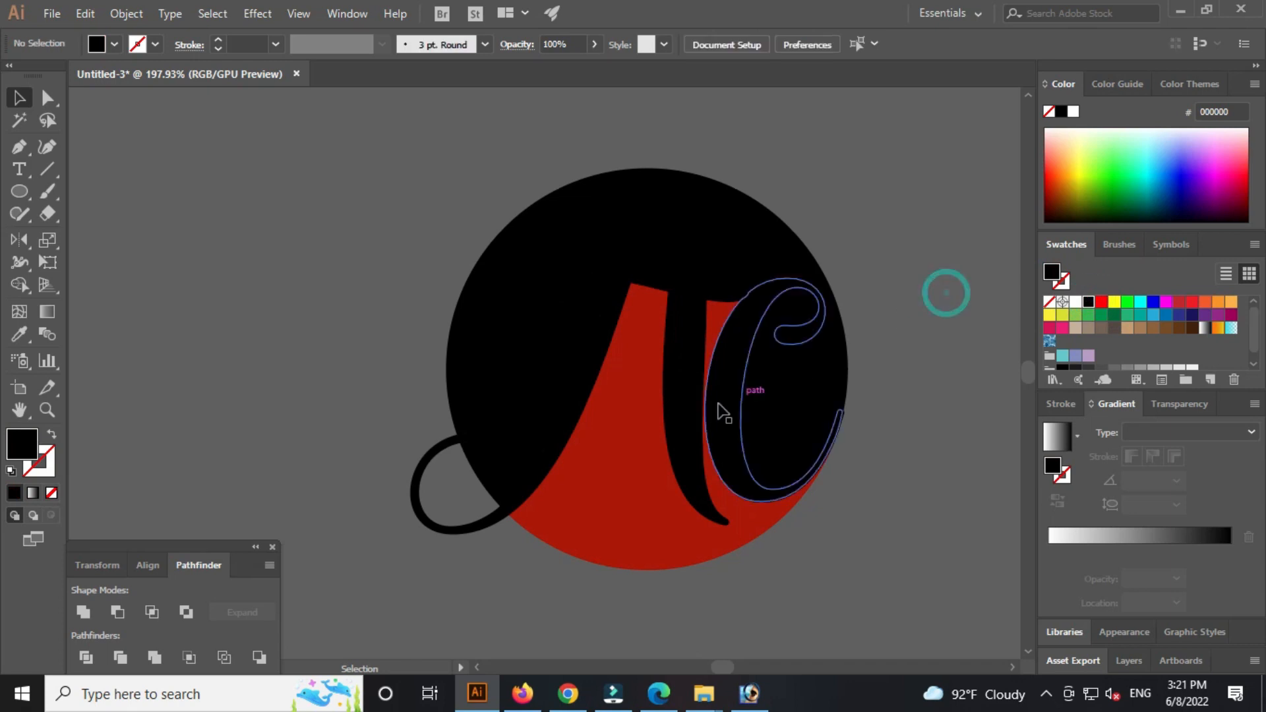
# - Fill the A, the C and the pieces of the A's lower-left loop with white
pyautogui.click(732, 409)
pyautogui.keyDown('shift'); pyautogui.click(684, 354); pyautogui.keyUp('shift')
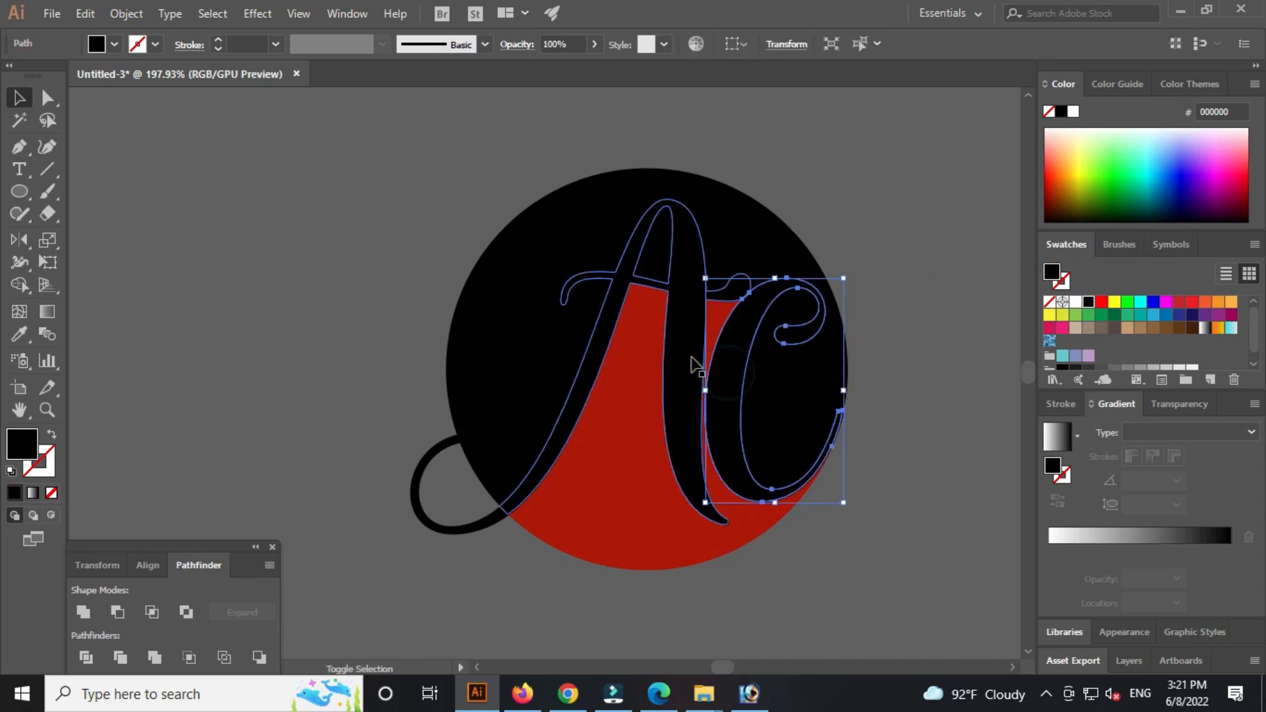
pyautogui.keyDown('shift'); pyautogui.click(466, 530); pyautogui.keyUp('shift')
pyautogui.keyDown('shift'); pyautogui.click(480, 439); pyautogui.keyUp('shift')
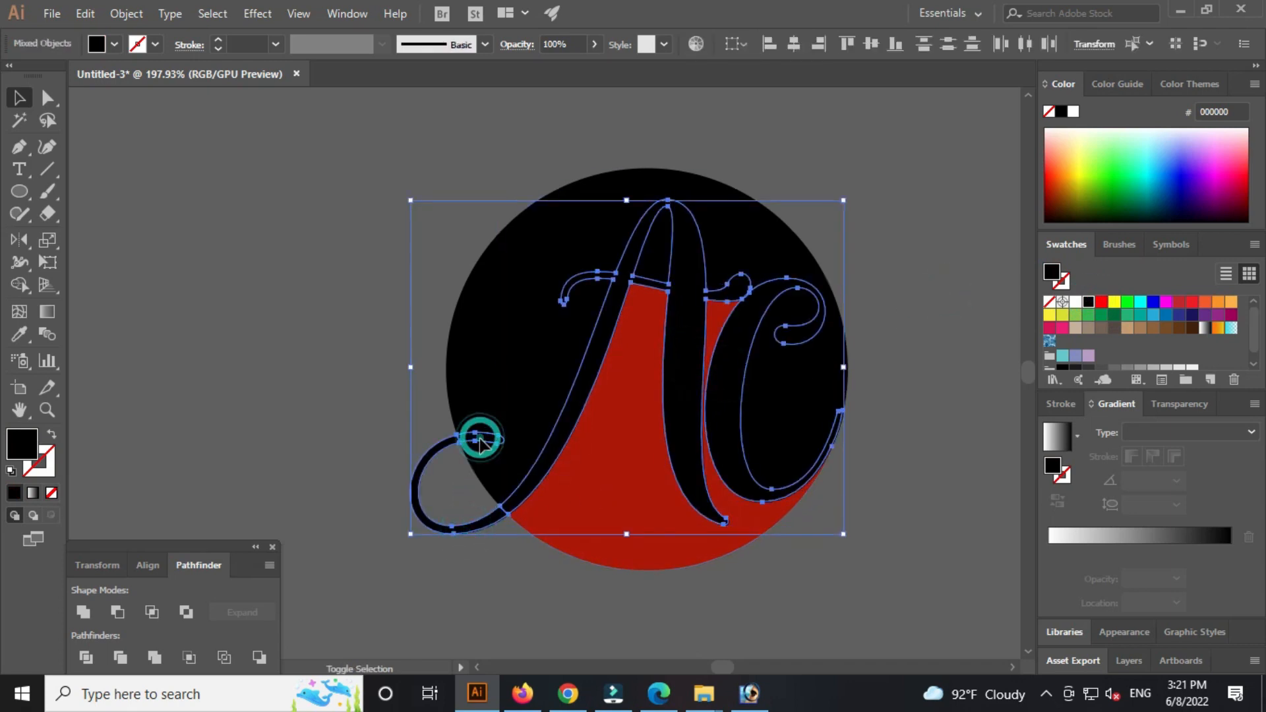
pyautogui.click(1075, 302)
pyautogui.click(952, 347)
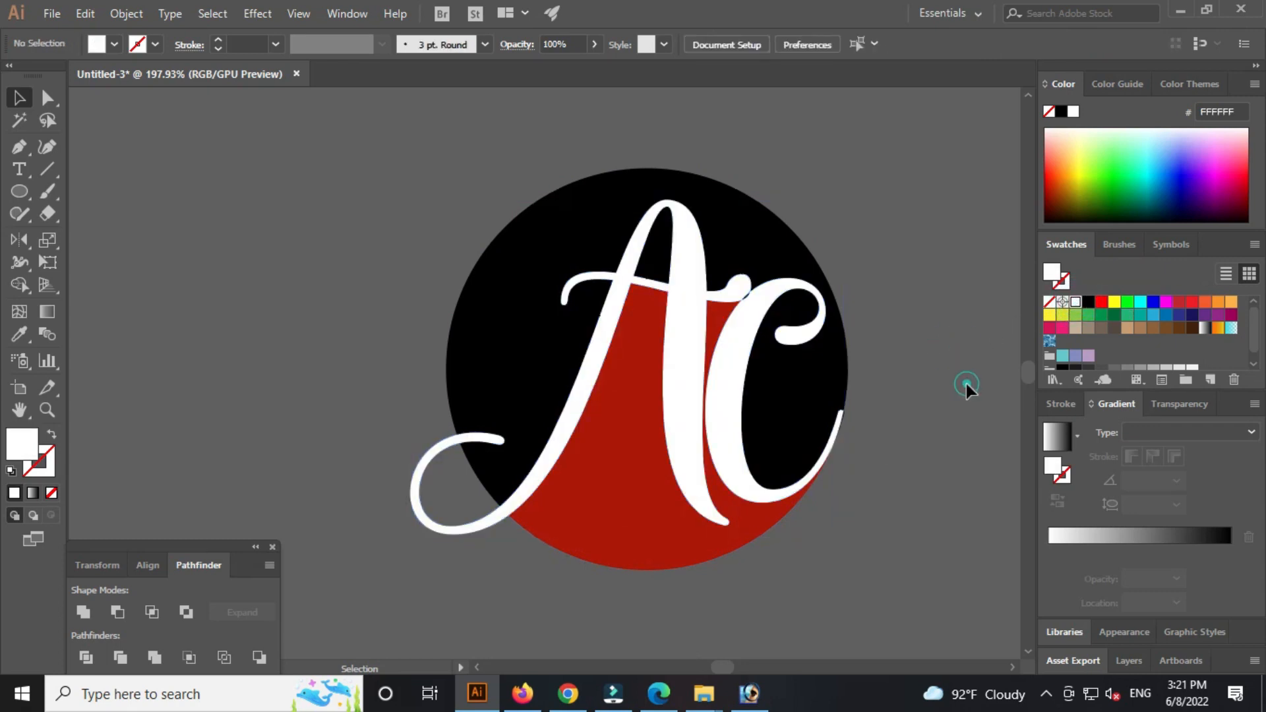
# - Fill the small leftover piece where the A's crossbar meets the C with white
pyautogui.click(730, 262)
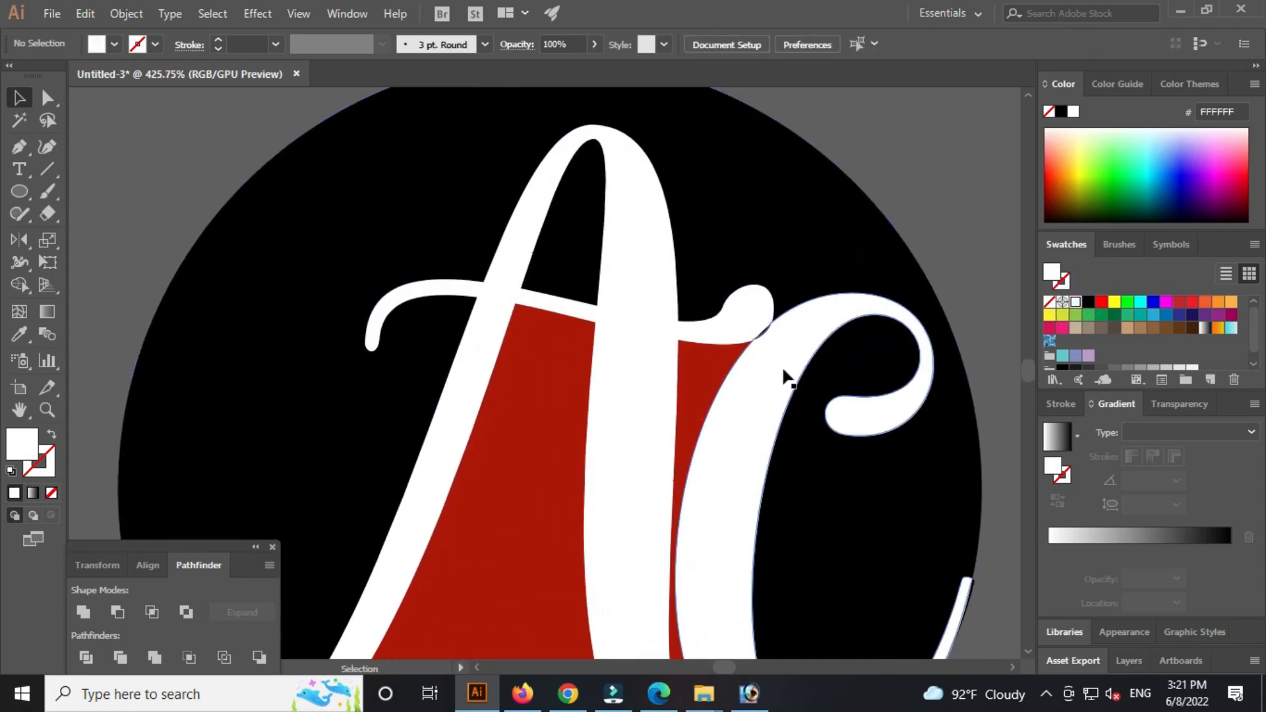
pyautogui.click(760, 328)
pyautogui.click(1076, 303)
pyautogui.click(933, 257)
# - Delete the thin black sliver outside the C's tail
pyautogui.moveTo(964, 333); pyautogui.dragTo(927, 196)
pyautogui.click(955, 460)
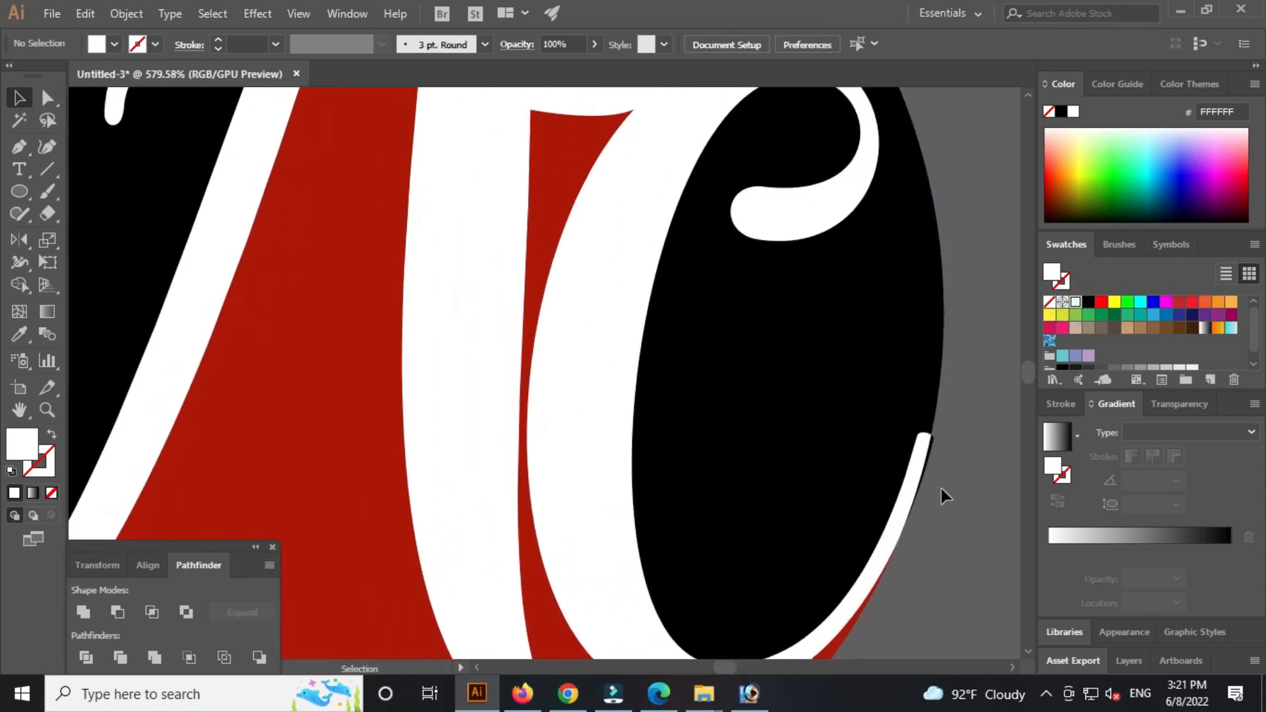
pyautogui.click(930, 457)
pyautogui.click(975, 485)
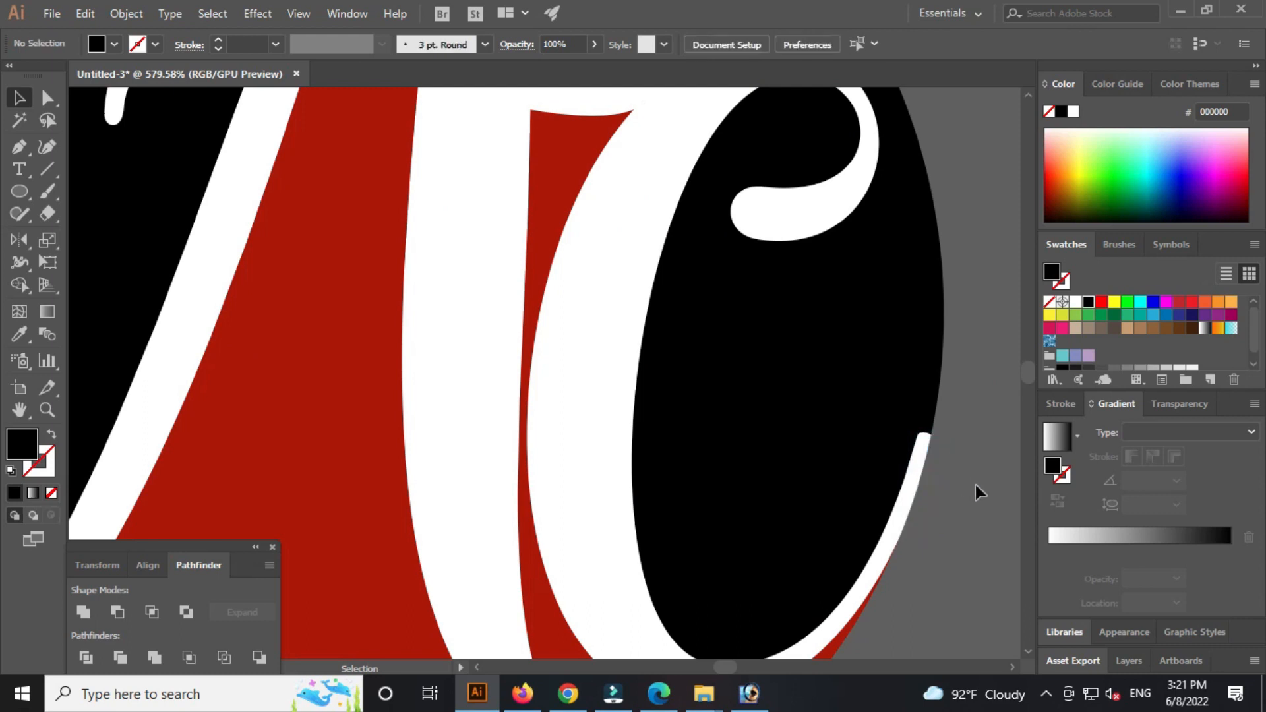
# - Recolor the enclosed area inside the A's top by sampling the lower section's dark red with the Eyedropper
pyautogui.hotkey('ctrl', '-')
pyautogui.hotkey('ctrl', '-')
pyautogui.hotkey('ctrl', '-')
pyautogui.moveTo(808, 503); pyautogui.dragTo(925, 543)
pyautogui.moveTo(867, 486); pyautogui.dragTo(879, 503)
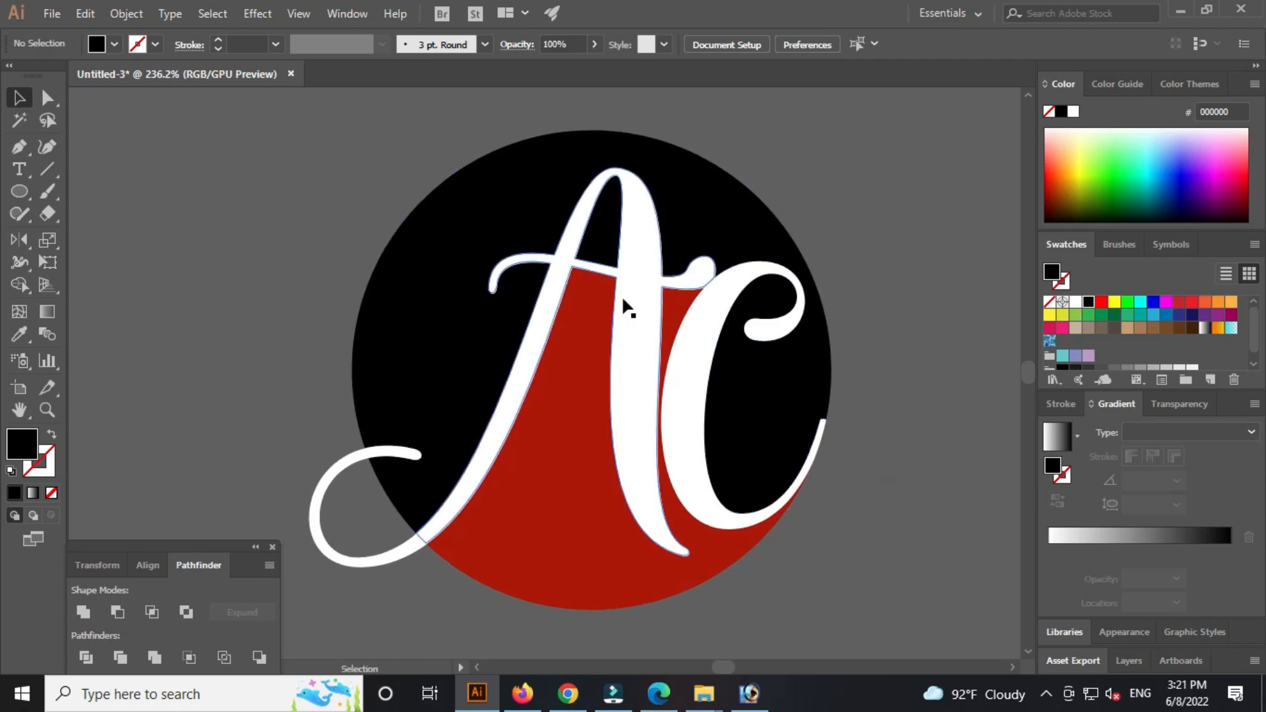
pyautogui.click(605, 250)
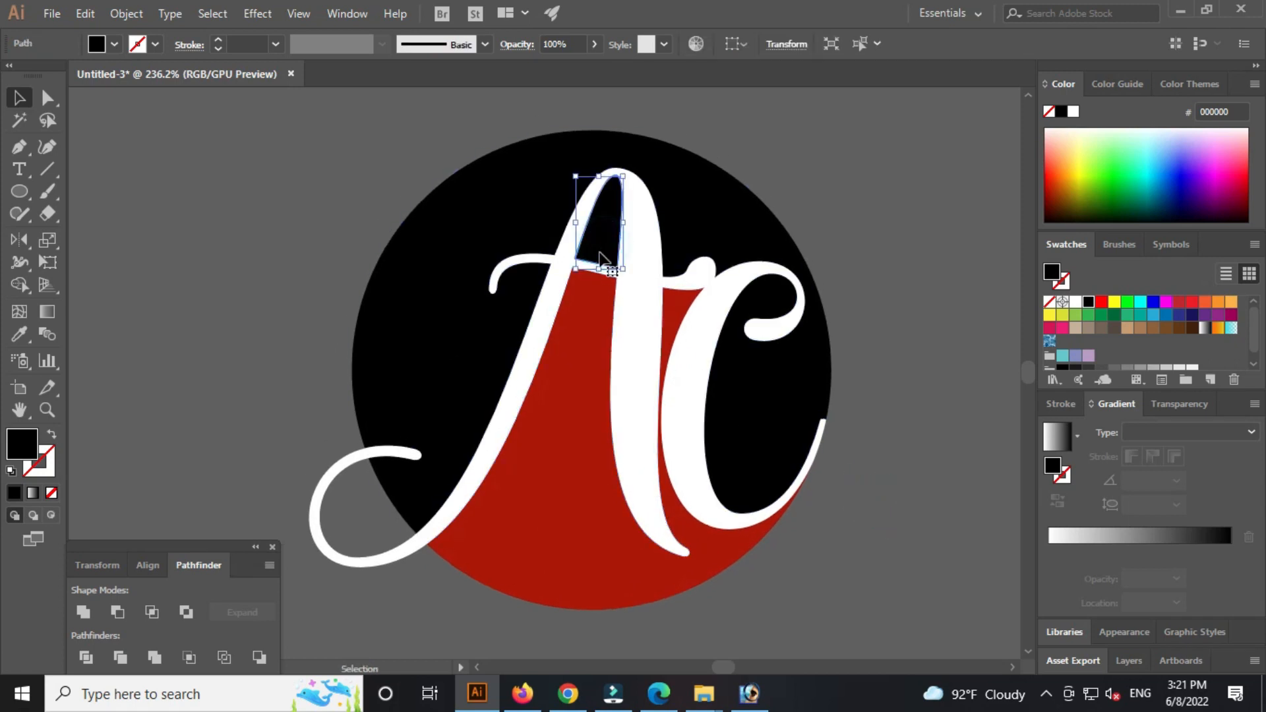
pyautogui.click(21, 331)
pyautogui.click(585, 531)
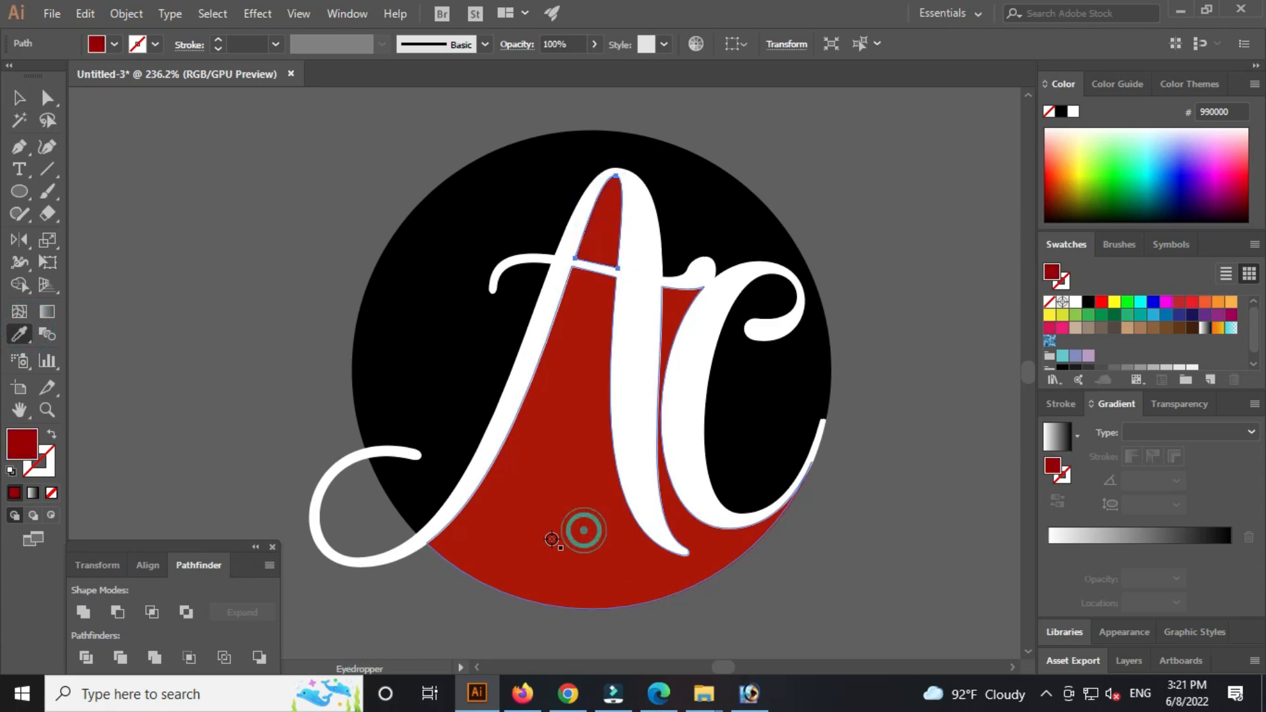
pyautogui.press('v')
pyautogui.click(970, 574)
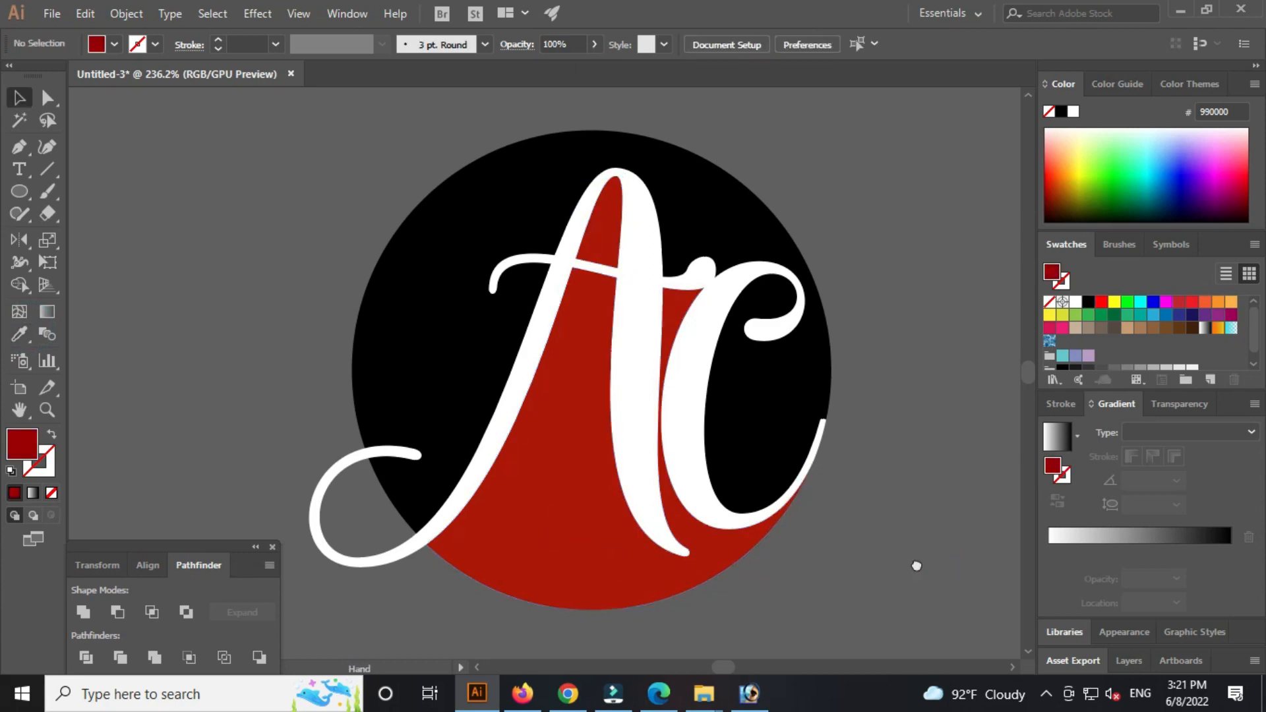
# - Draw a closed Pen tool shape covering the inside of the A's lower-left loop and overlapping the circle's edge
pyautogui.scroll(2, 917, 566)
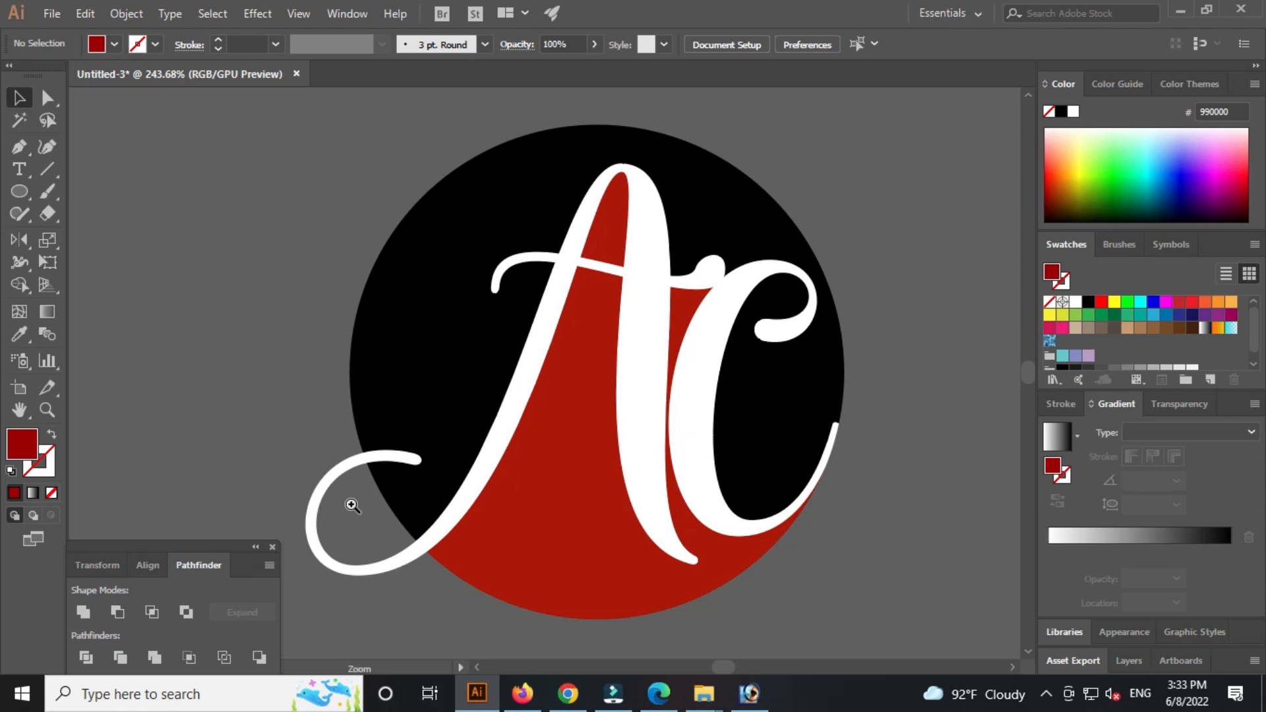
pyautogui.scroll(3, 369, 513)
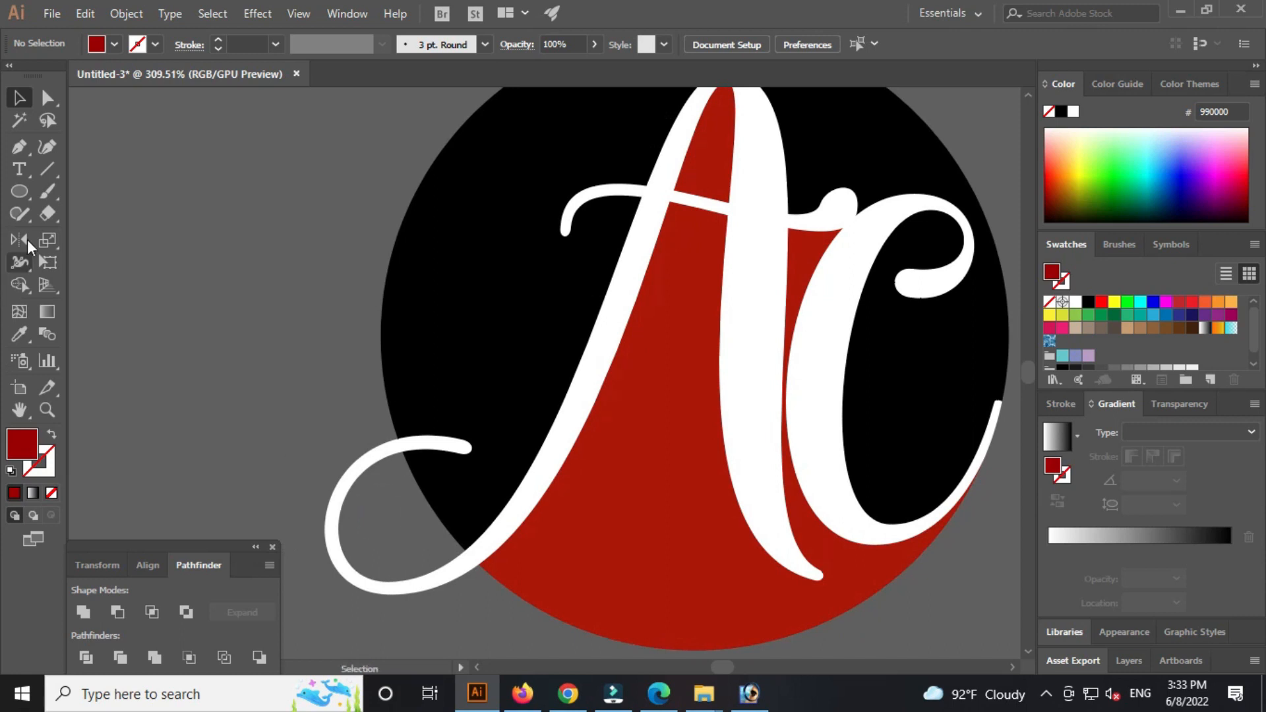
pyautogui.click(19, 148)
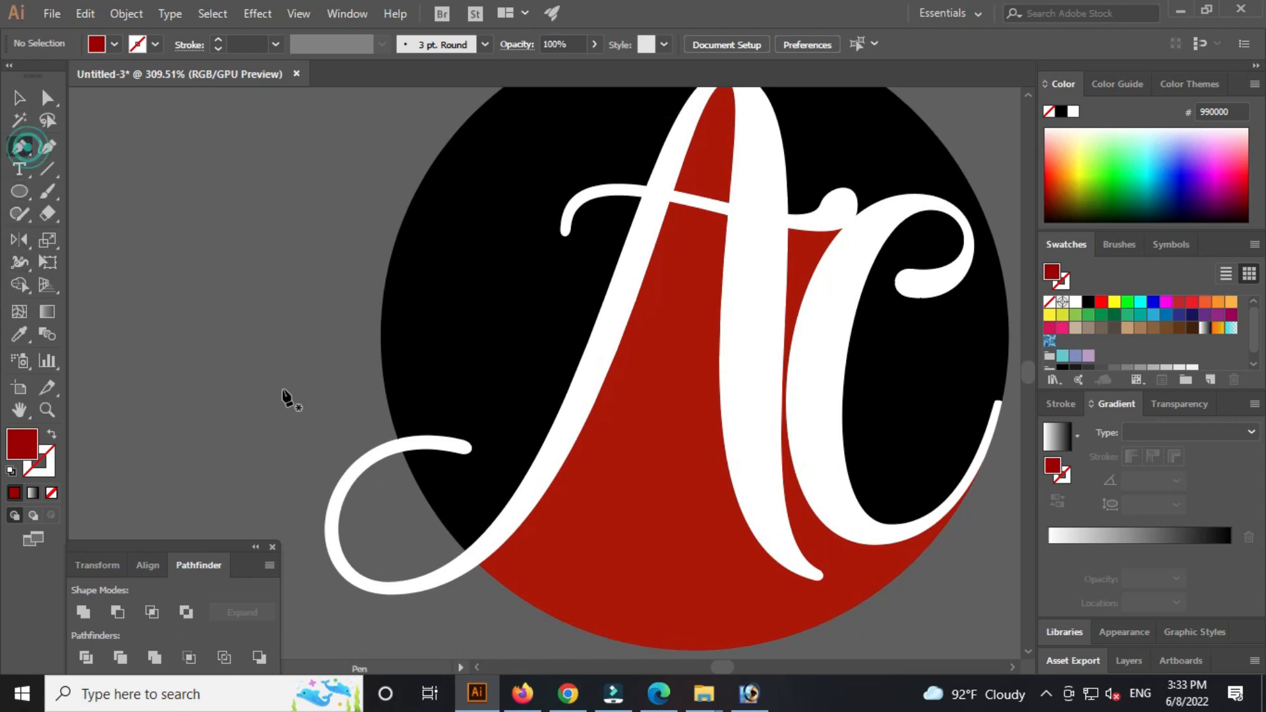
pyautogui.click(411, 440)
pyautogui.click(363, 465)
pyautogui.moveTo(355, 470); pyautogui.dragTo(347, 481)
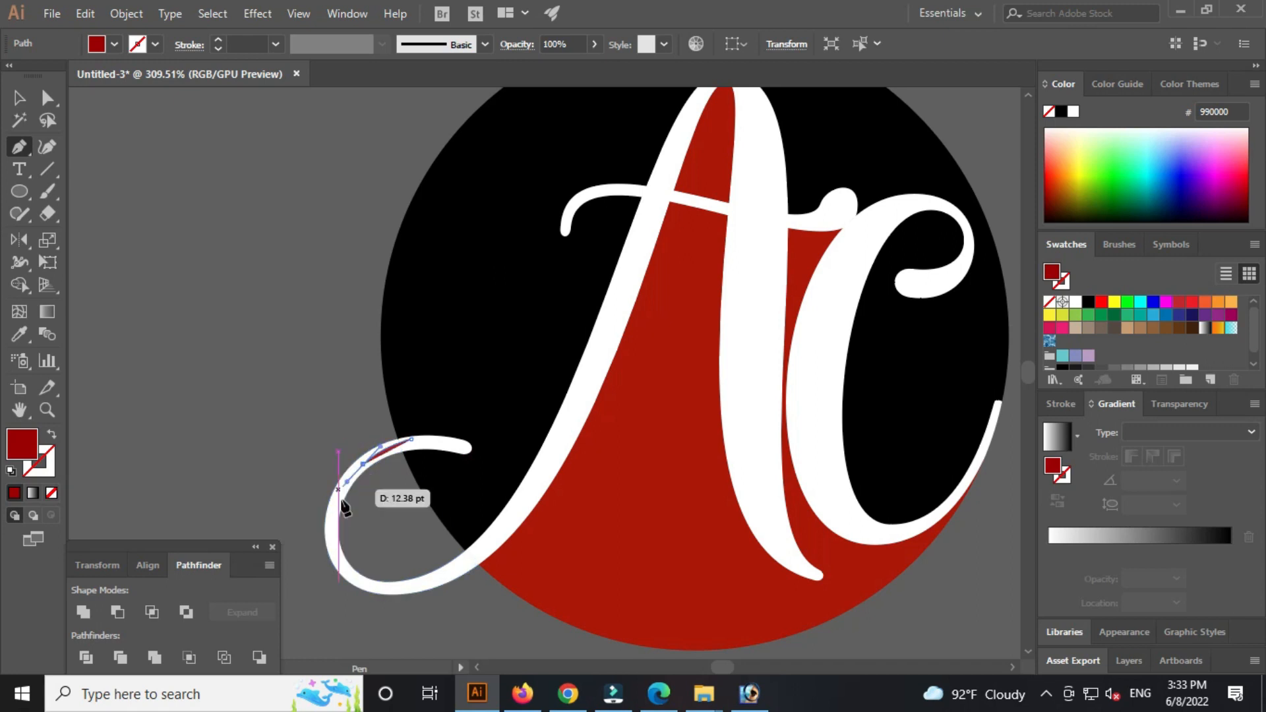
pyautogui.moveTo(373, 582); pyautogui.dragTo(415, 588)
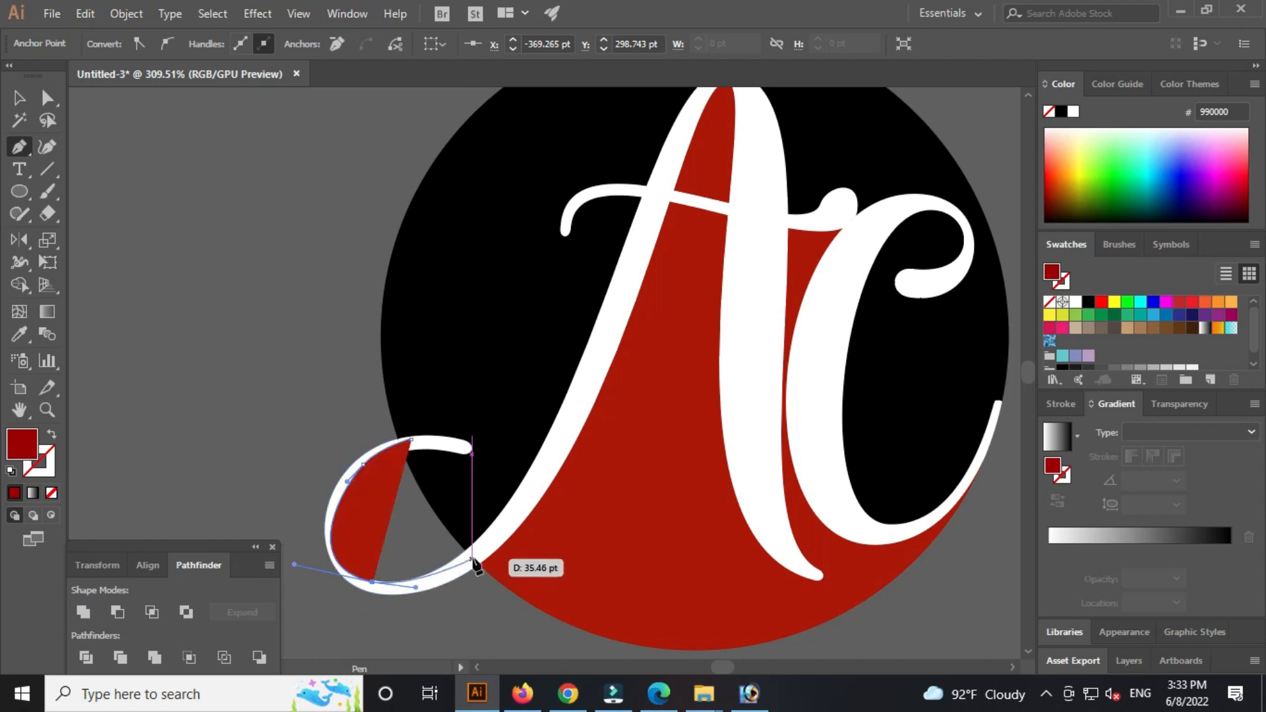
pyautogui.moveTo(480, 549); pyautogui.dragTo(508, 523)
pyautogui.click(465, 465)
pyautogui.click(413, 443)
pyautogui.keyDown('ctrl'); pyautogui.click(470, 383); pyautogui.keyUp('ctrl')
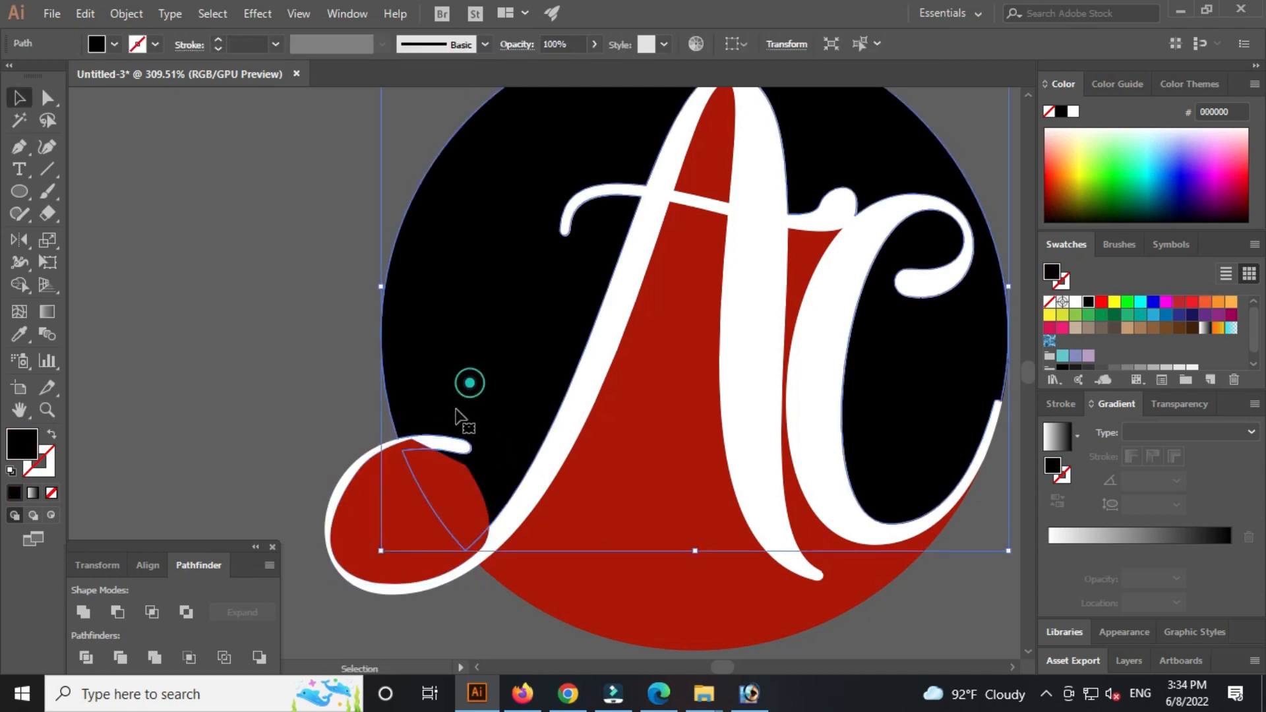
# - Fill the new loop shape with black and send it backward behind the white letters
pyautogui.click(389, 521)
pyautogui.click(1088, 302)
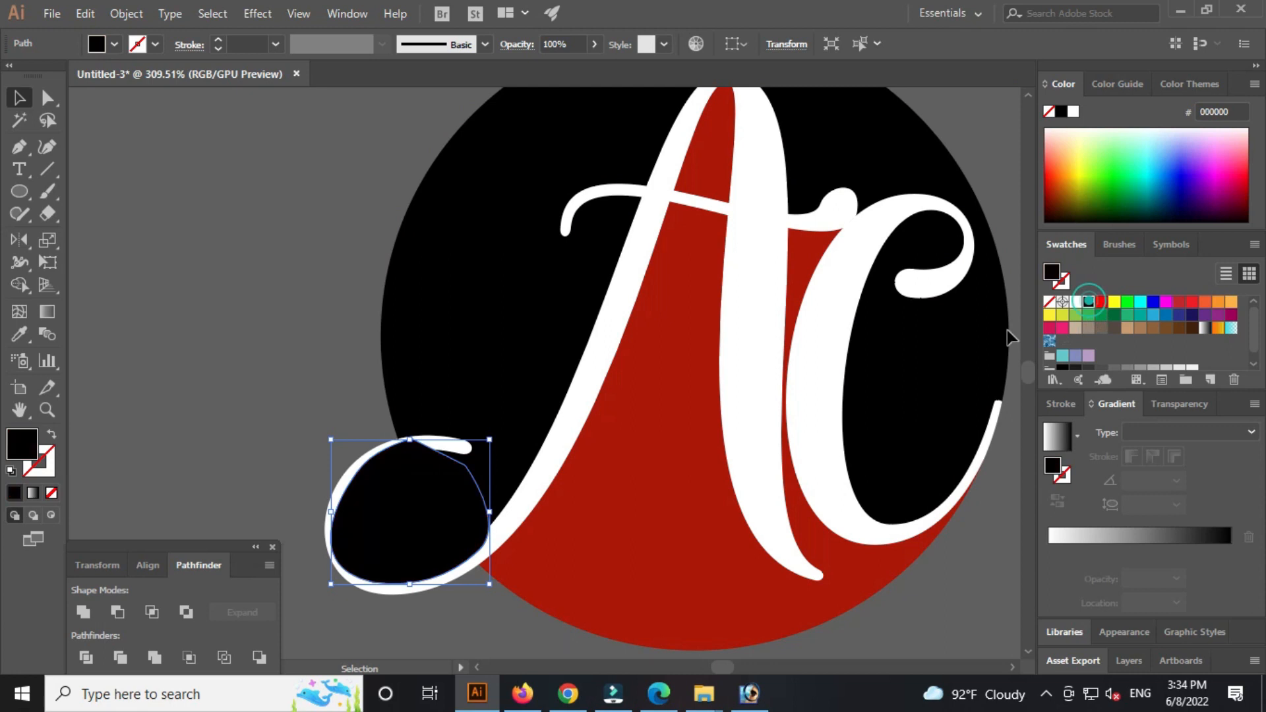
pyautogui.hotkey('ctrl', '[')
pyautogui.hotkey('ctrl', '[')
pyautogui.hotkey('ctrl', '[')
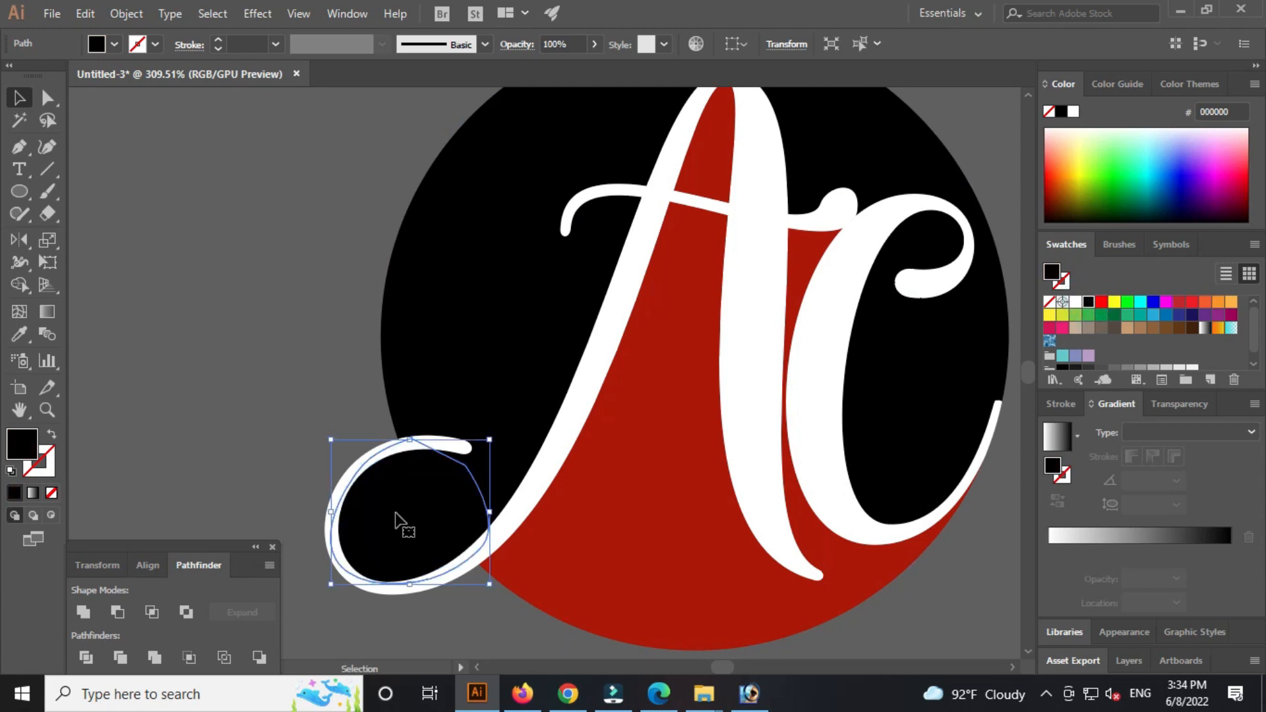
pyautogui.click(310, 318)
pyautogui.press('a')
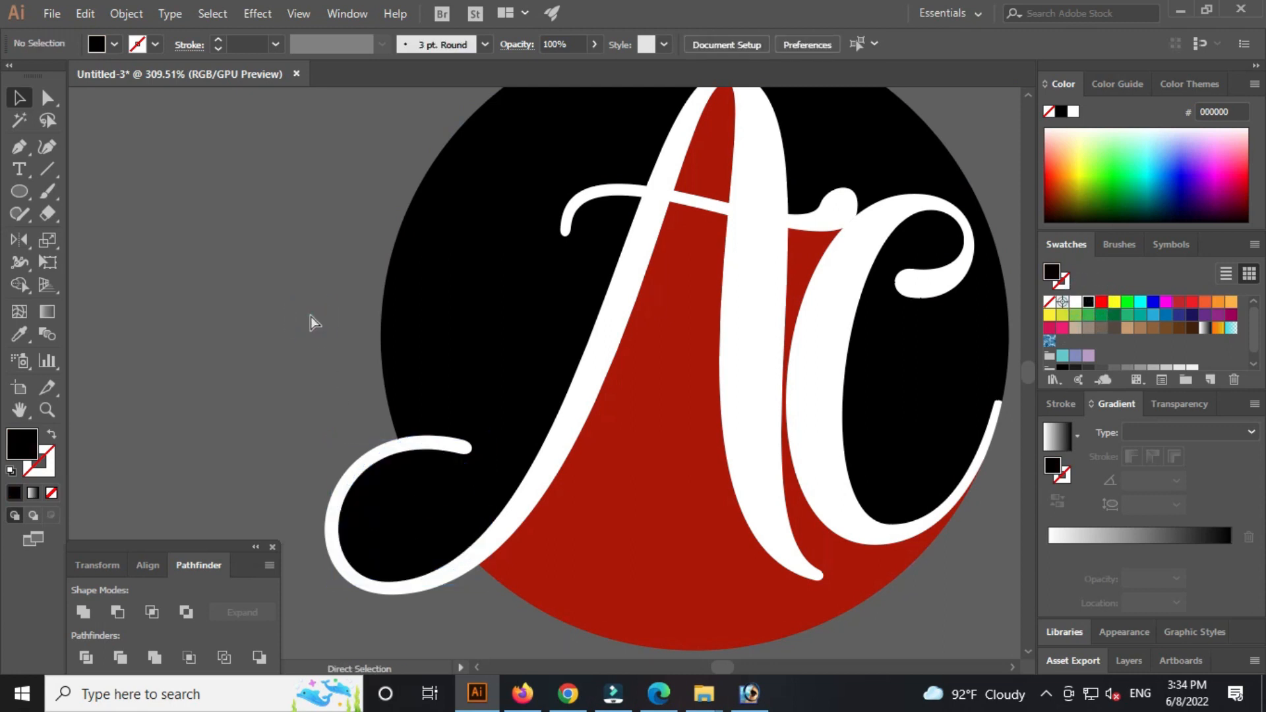
pyautogui.hotkey('ctrl', '-')
pyautogui.hotkey('ctrl', '-')
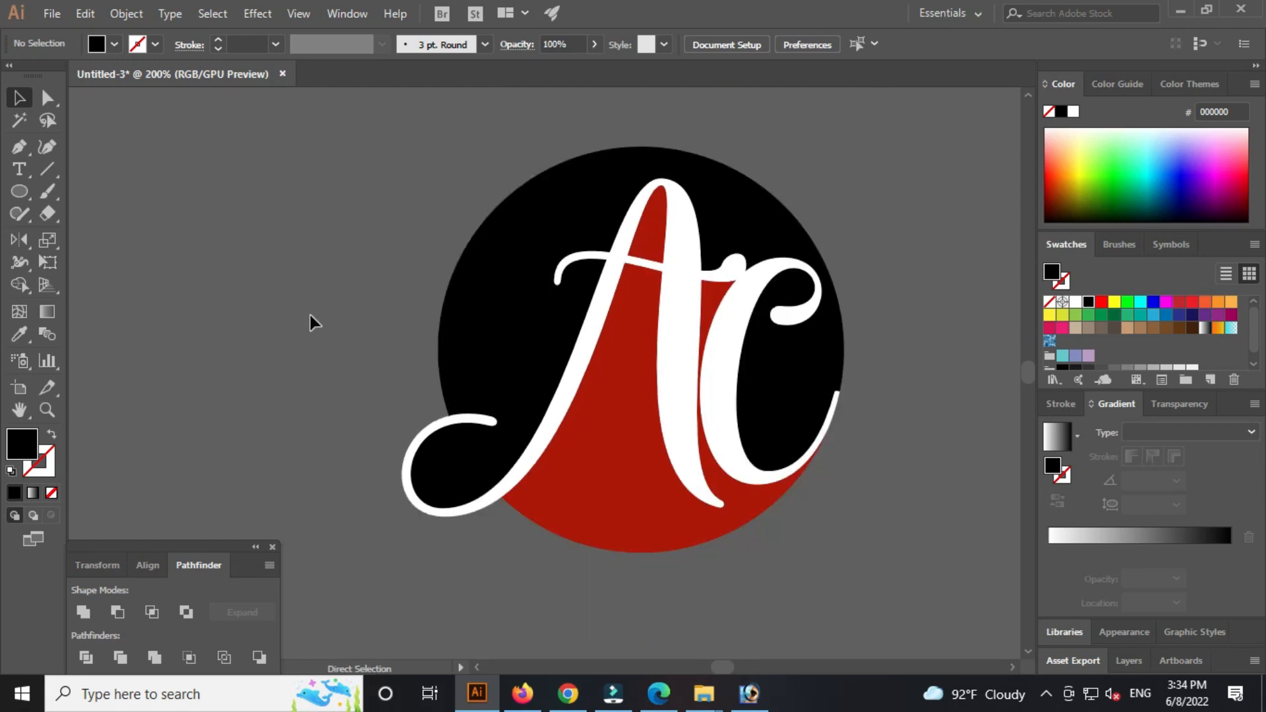
pyautogui.moveTo(417, 347); pyautogui.dragTo(343, 359)
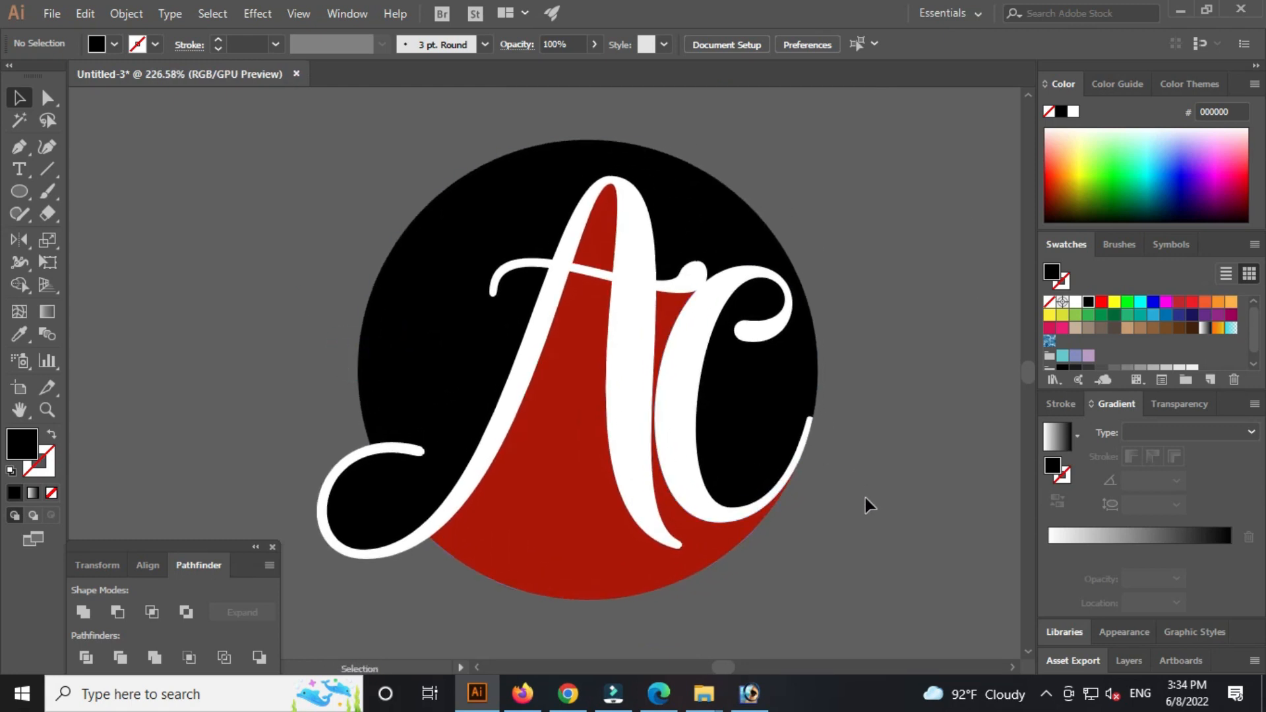